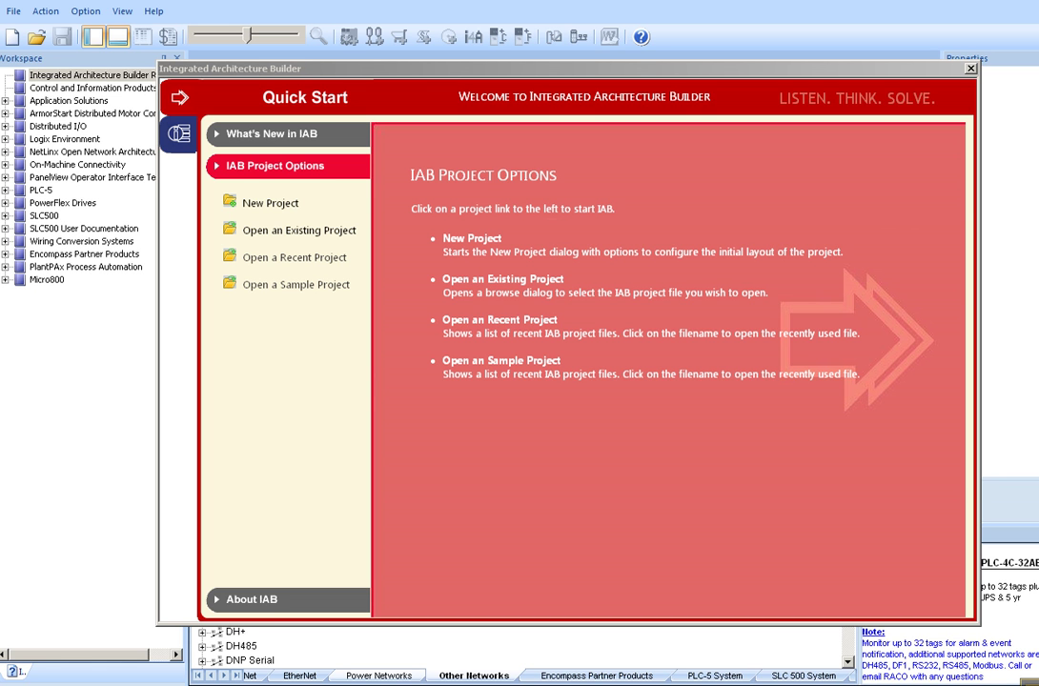
- Create a blank workspace named 301, then bring up the TECH NOTES-301 Verbatim Gateway PDF
{"action": "left_click", "coordinate": [273, 208]}
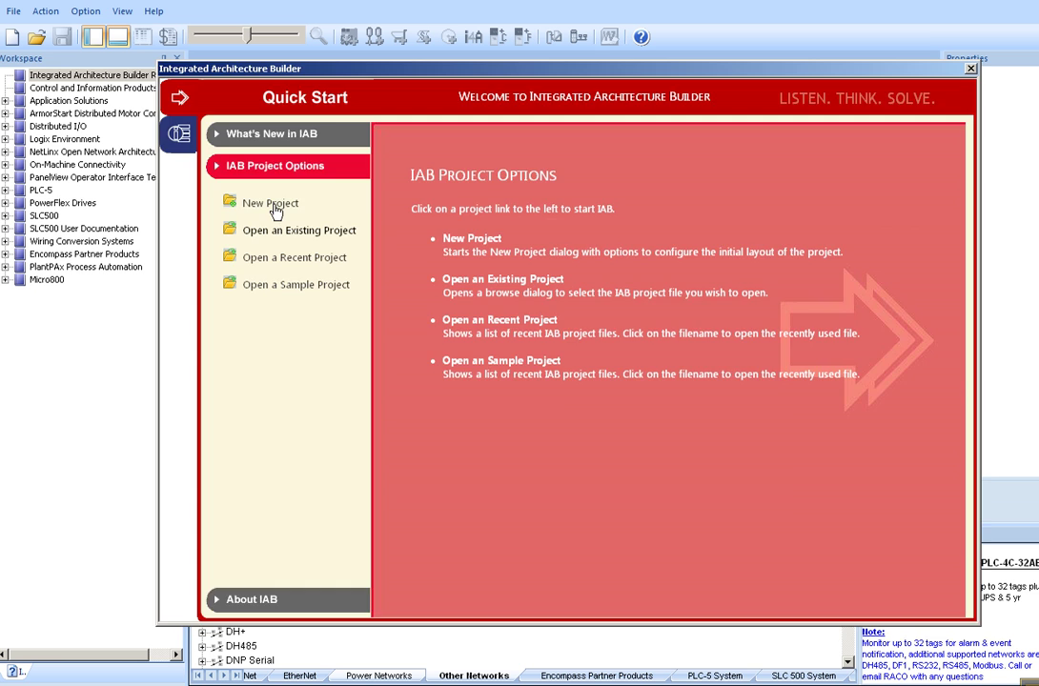
{"action": "type", "text": "3"}
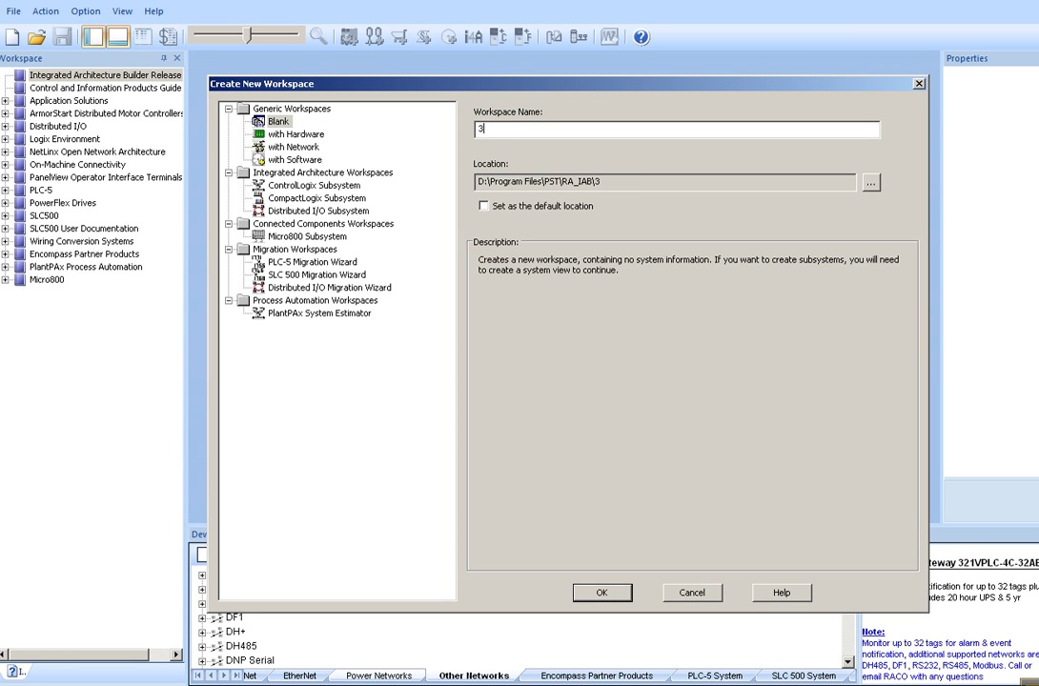
{"action": "type", "text": "01"}
{"action": "left_click", "coordinate": [594, 589]}
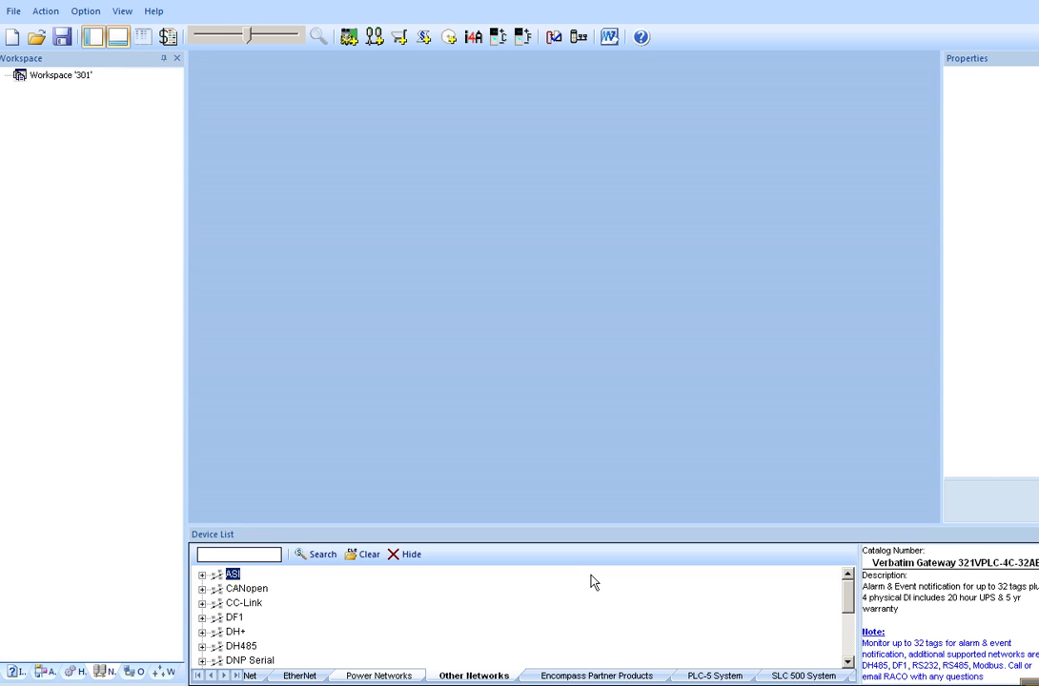
{"action": "key", "text": "alt+Tab"}
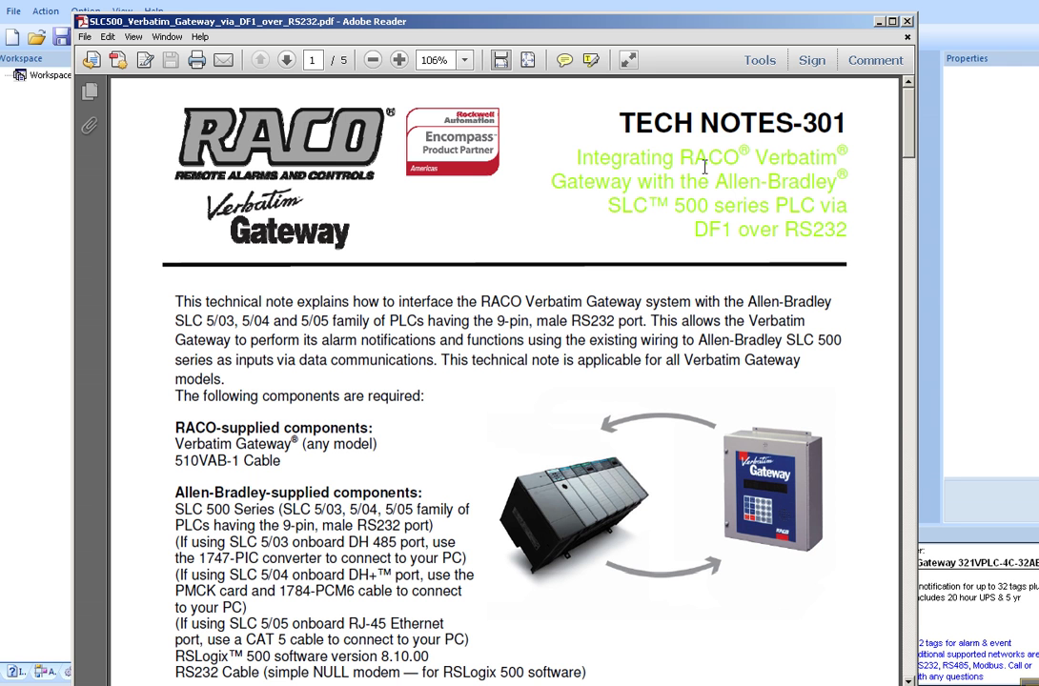
- Move from the TECH NOTES-301 document to the racoman.com home page in Firefox
{"action": "key", "text": "alt+Tab"}
{"action": "key", "text": "alt+Tab"}
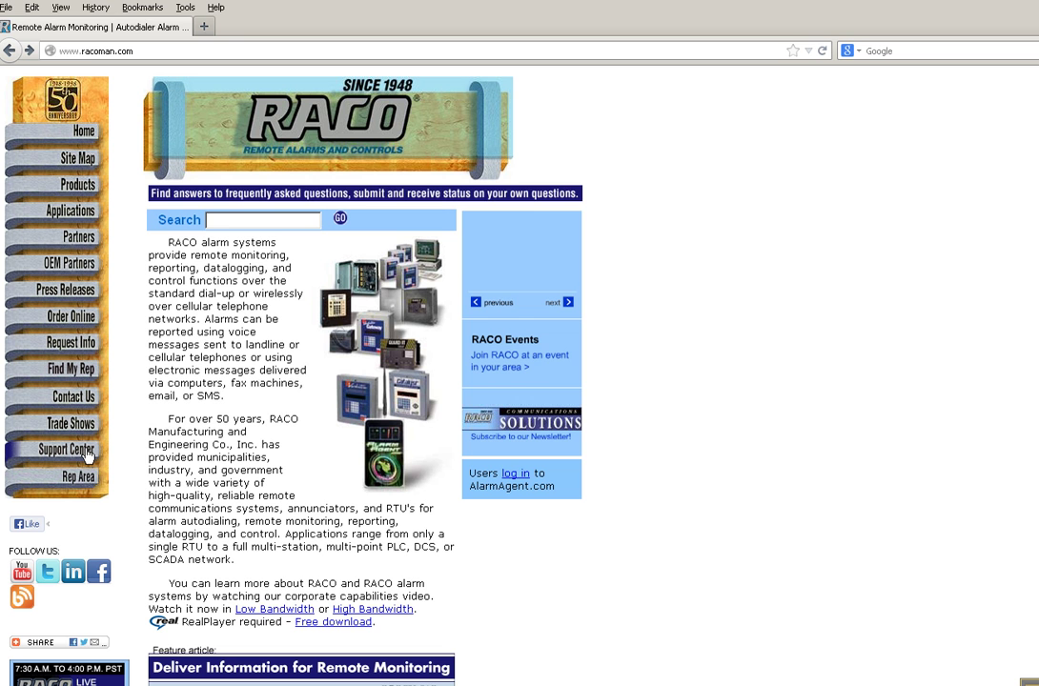
- Search RACO Support Center answers for 'raotm', then return to Integrated Architecture Builder
{"action": "left_click", "coordinate": [86, 456]}
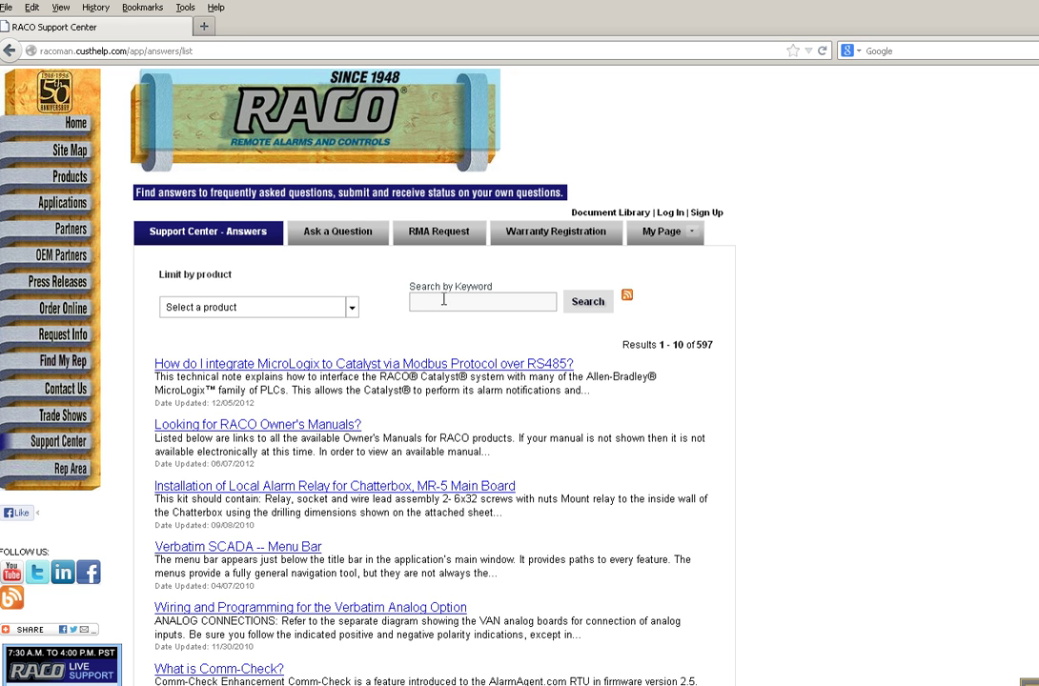
{"action": "type", "text": "r"}
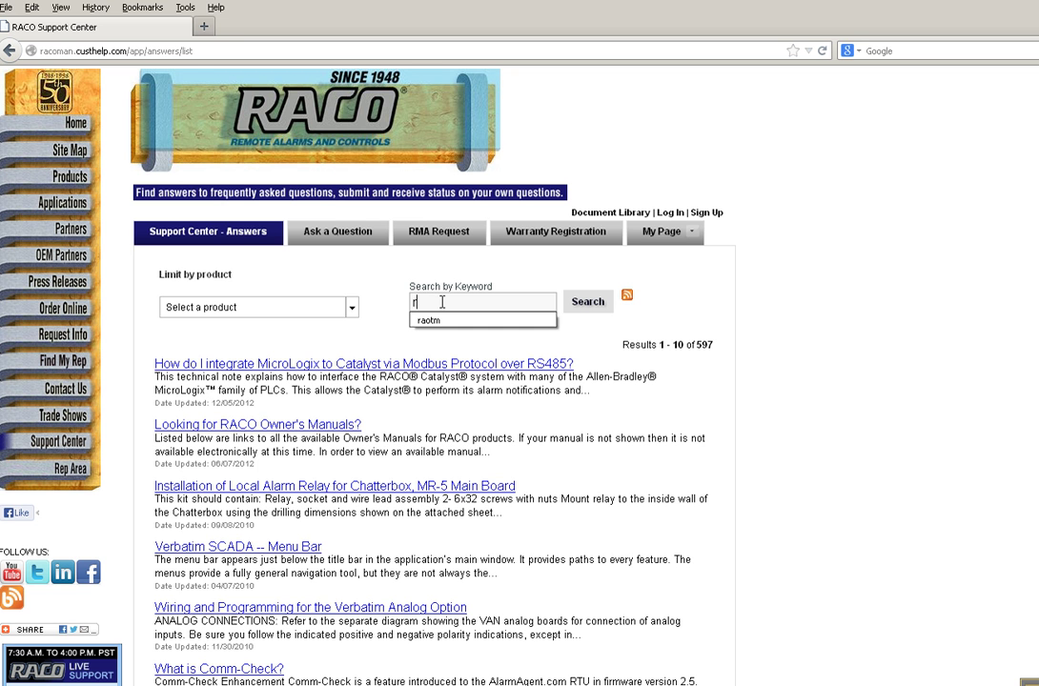
{"action": "left_click", "coordinate": [443, 322]}
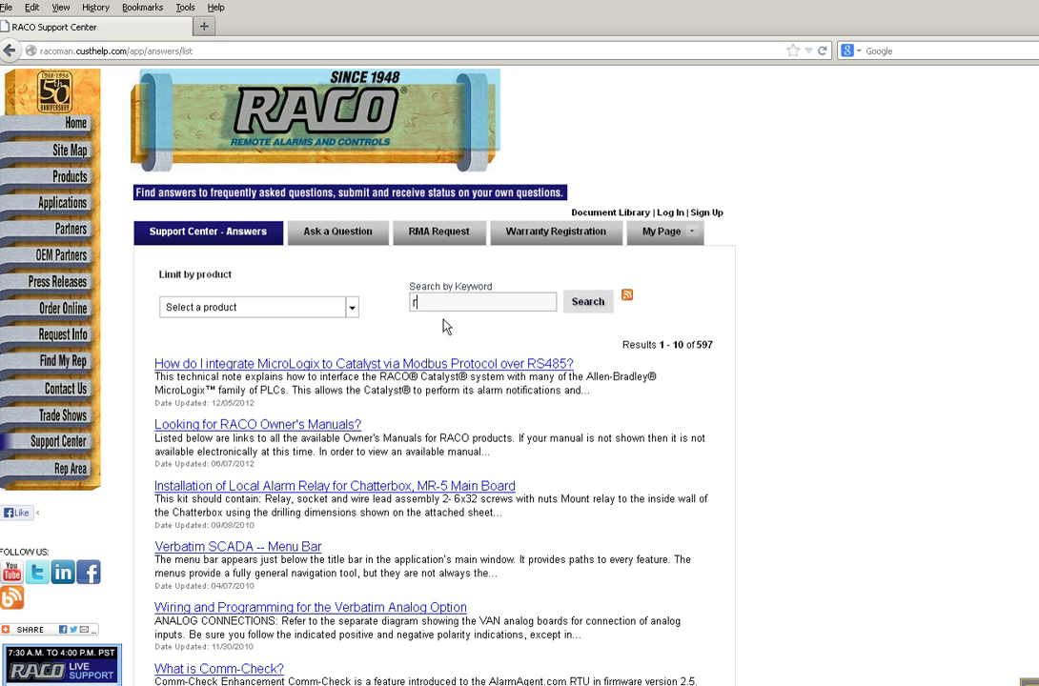
{"action": "left_click", "coordinate": [575, 305]}
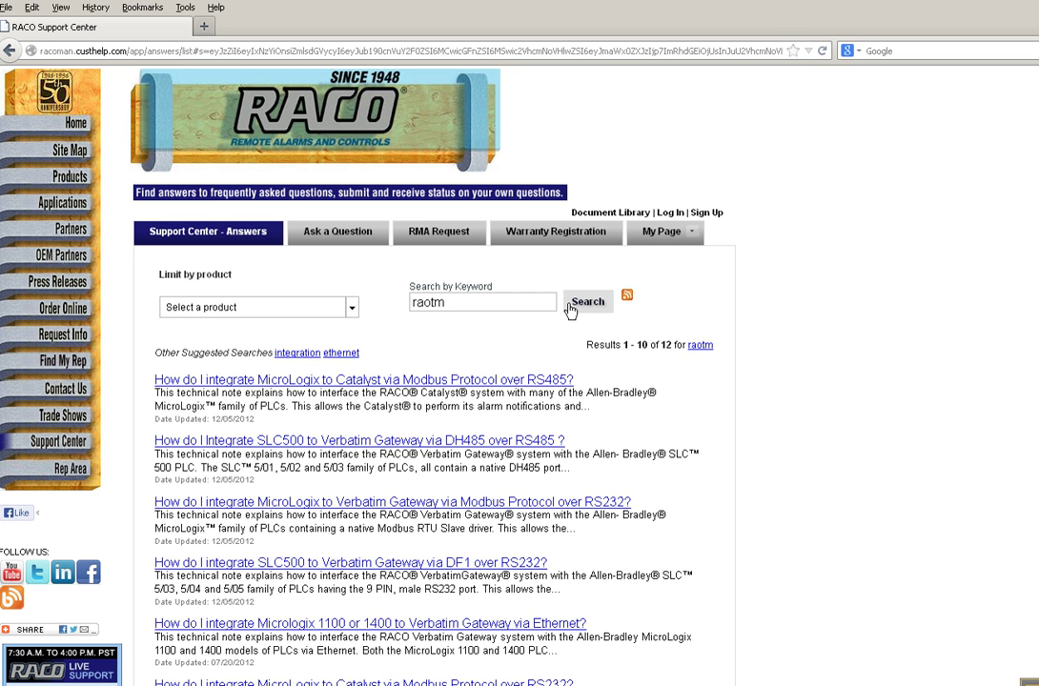
{"action": "key", "text": "alt+Tab"}
{"action": "key", "text": "alt+Tab"}
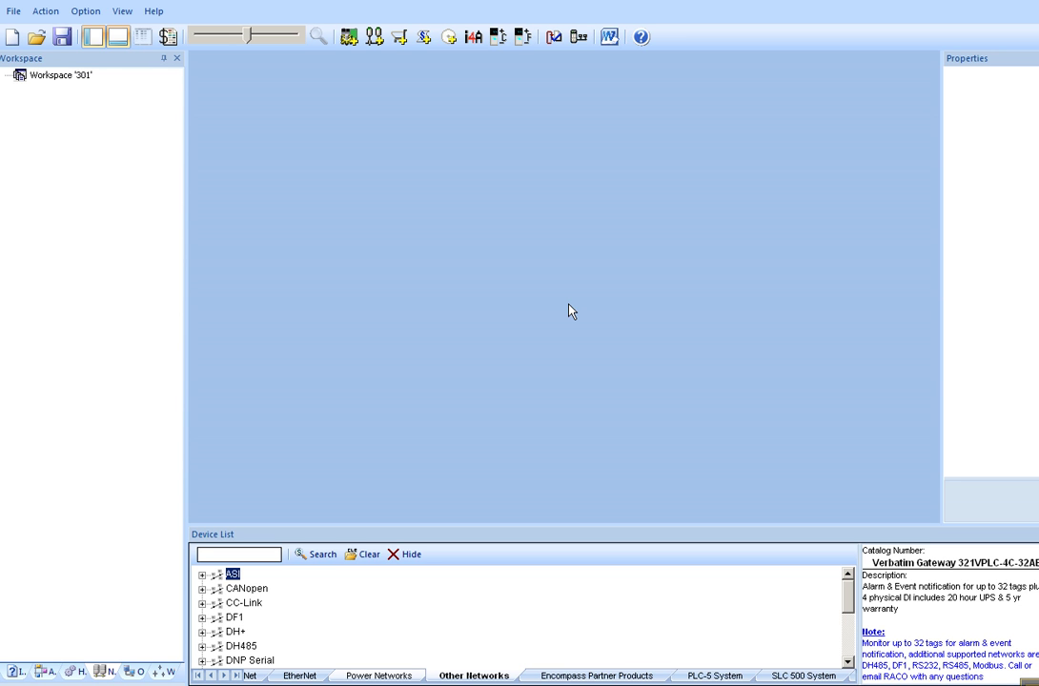
- Add a new SLC processor chassis with 4 slots, named SLC001, through Add New Hardware
{"action": "left_click", "coordinate": [46, 12]}
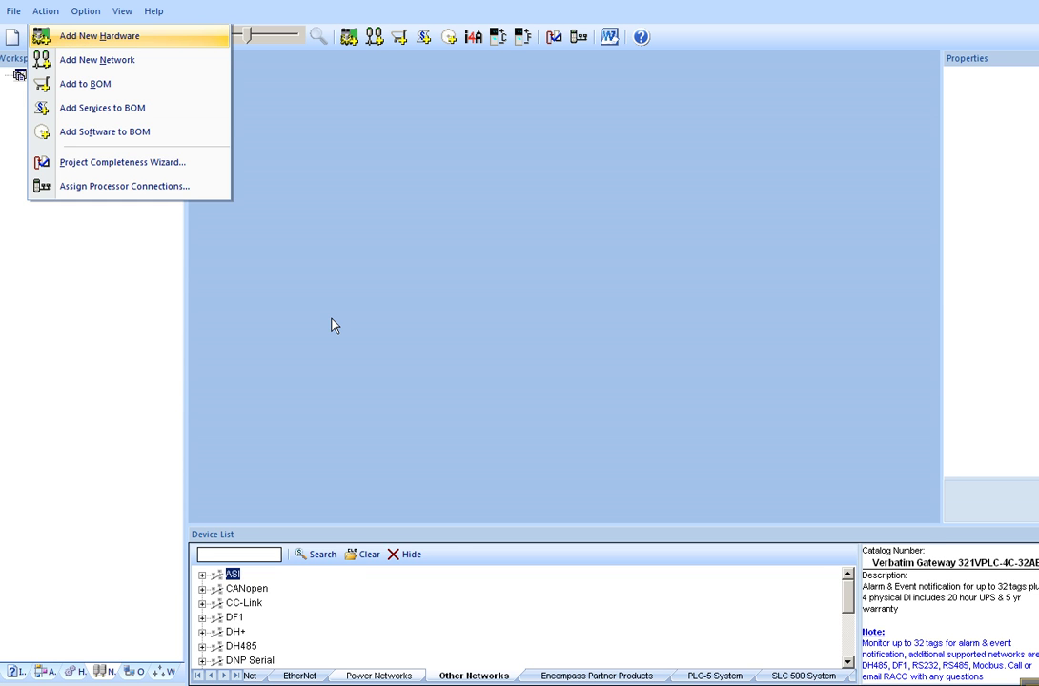
{"action": "key", "text": "Return"}
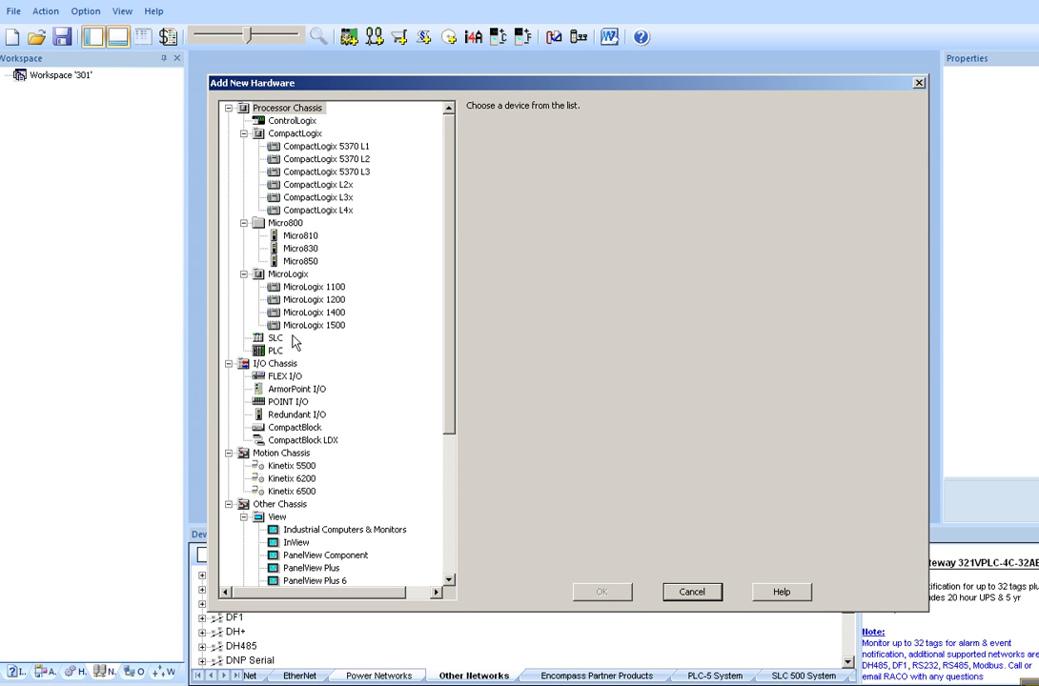
{"action": "left_click", "coordinate": [275, 339]}
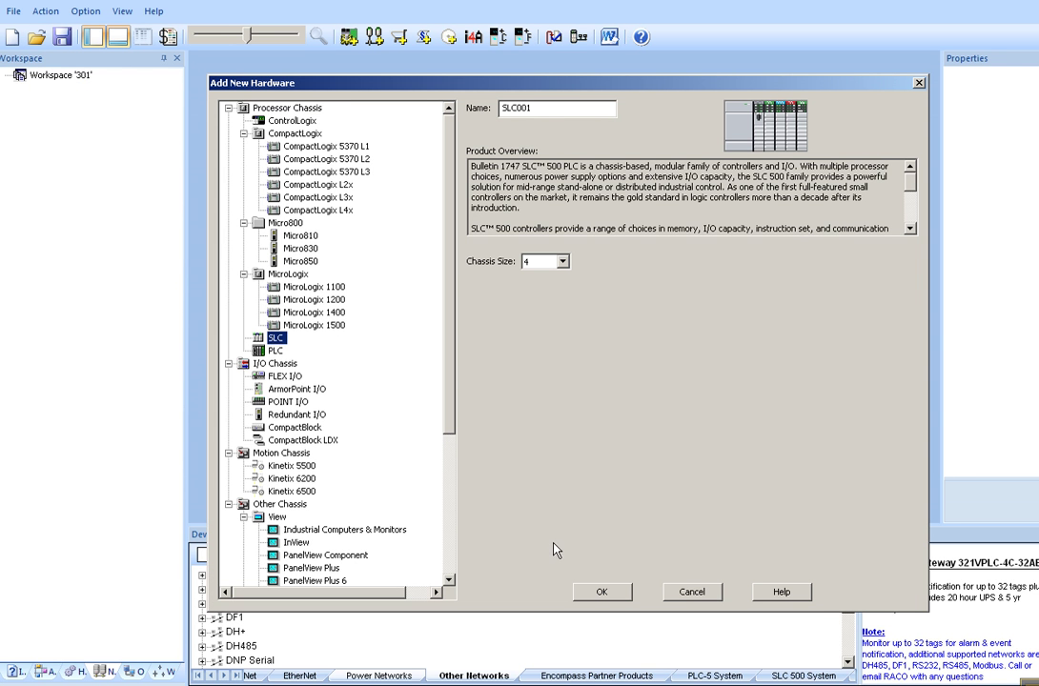
{"action": "left_click", "coordinate": [592, 593]}
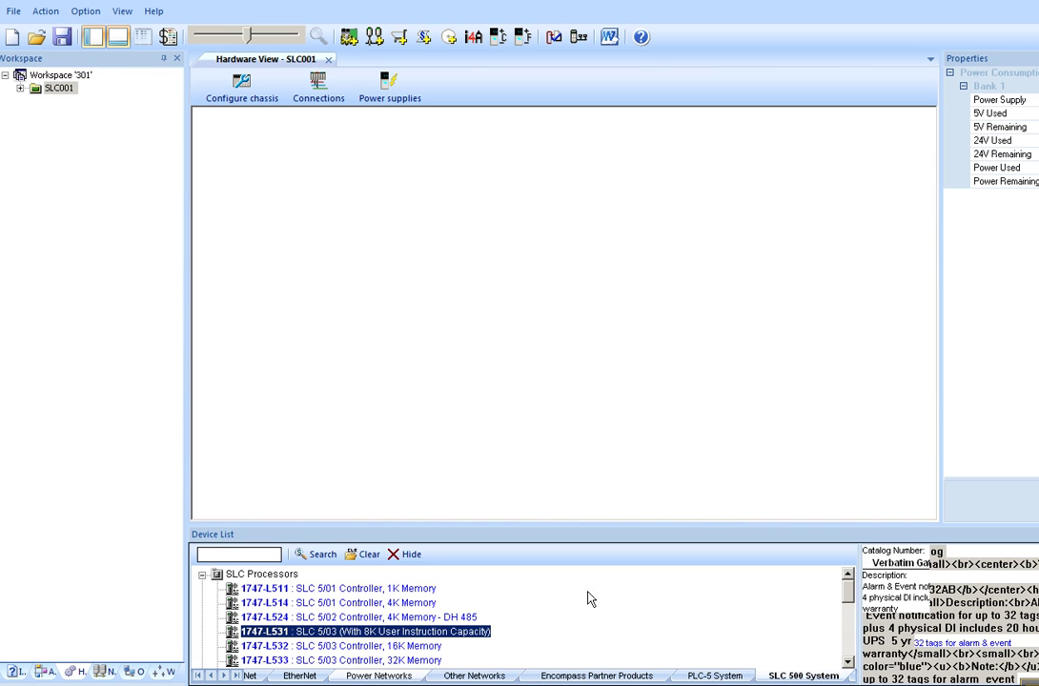
- Drag the 1747-L531 SLC 5/03 from SLC Processors onto chassis slot 0
{"action": "left_click", "coordinate": [202, 575]}
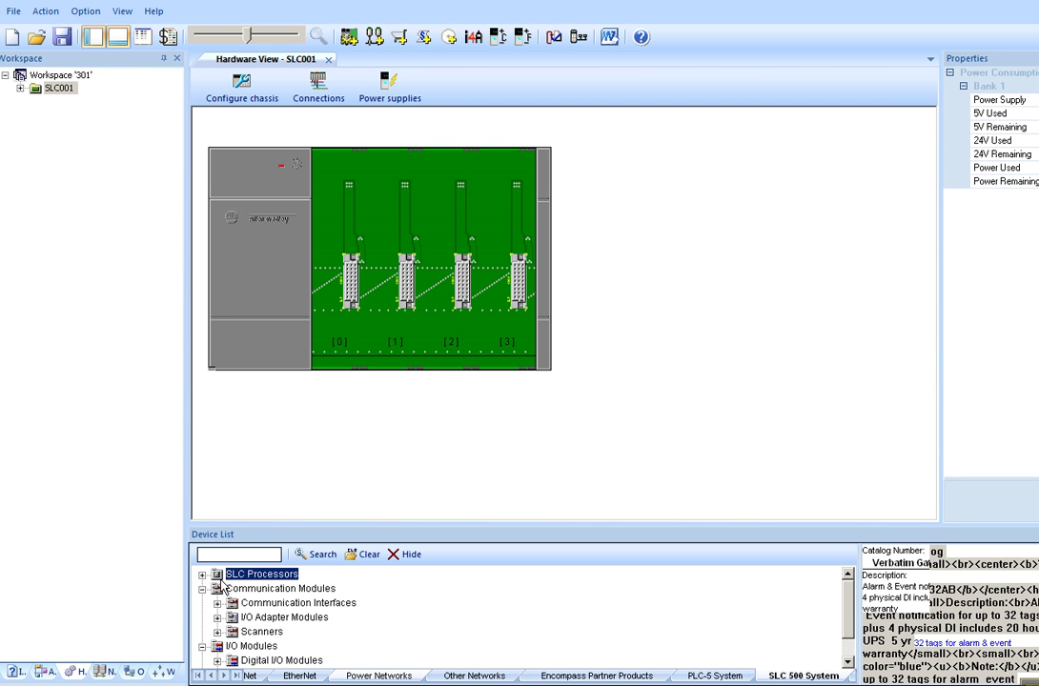
{"action": "left_click", "coordinate": [202, 575]}
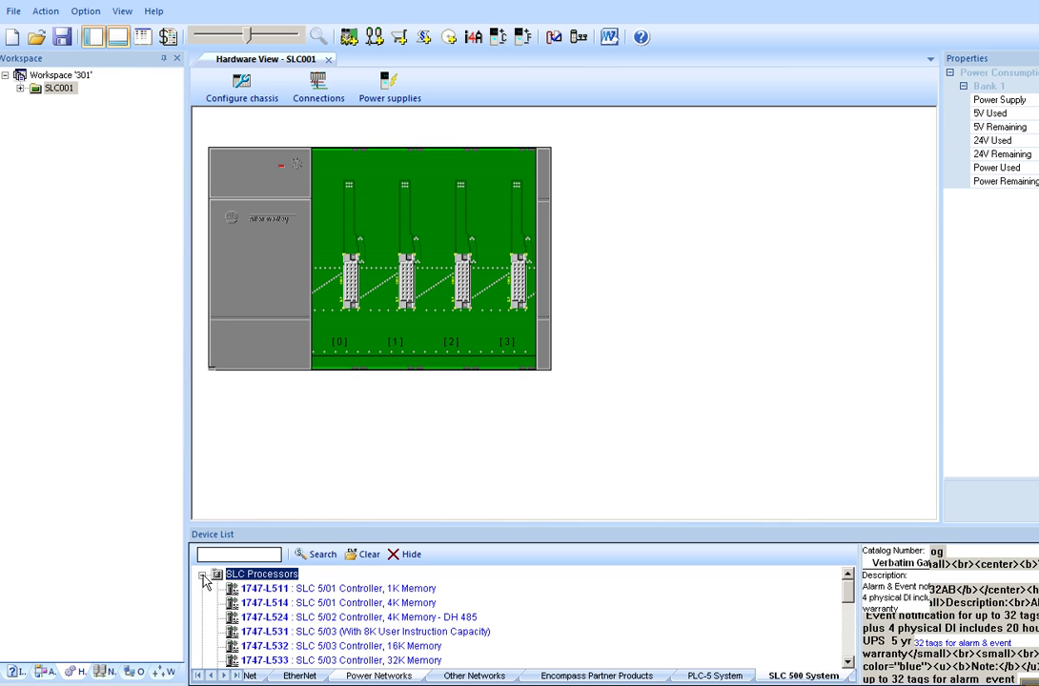
{"action": "left_click", "coordinate": [310, 633]}
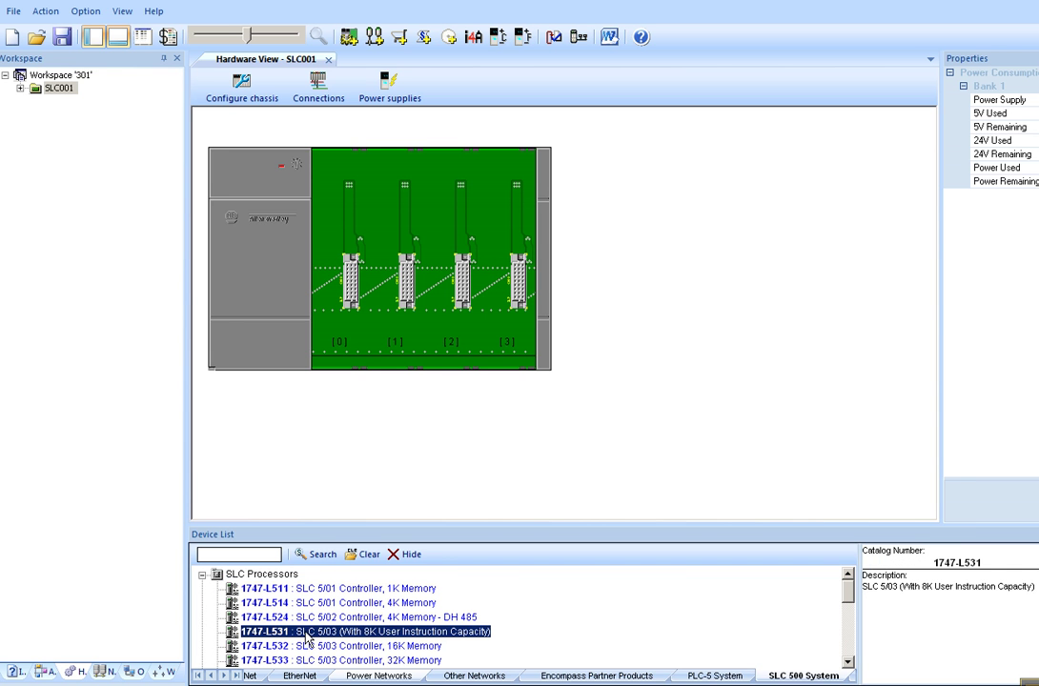
{"action": "left_click_drag", "start_coordinate": [307, 637], "coordinate": [347, 245]}
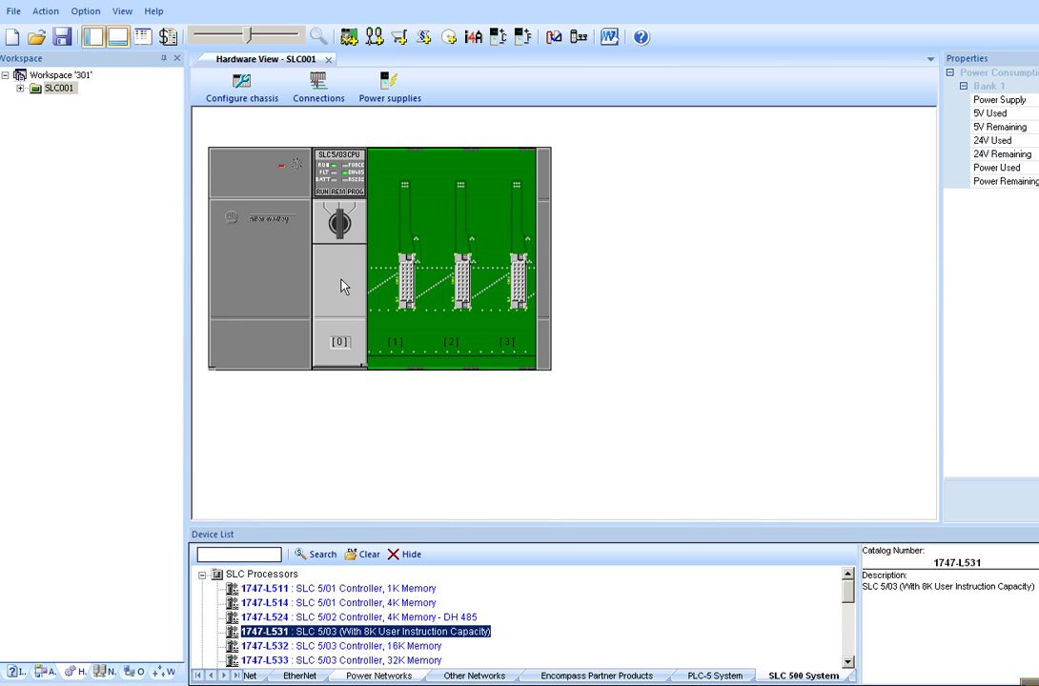
- Connect the SLC 5/03 CPU to a new DF1 network, accepting the name DF1001
{"action": "right_click", "coordinate": [344, 286]}
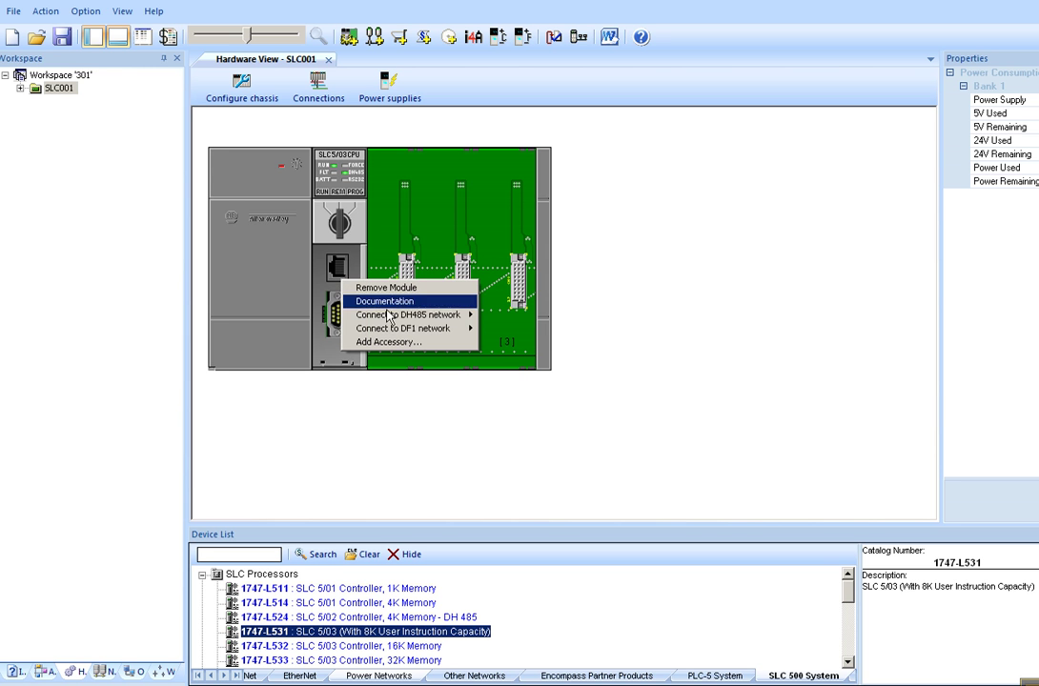
{"action": "mouse_move", "coordinate": [389, 331]}
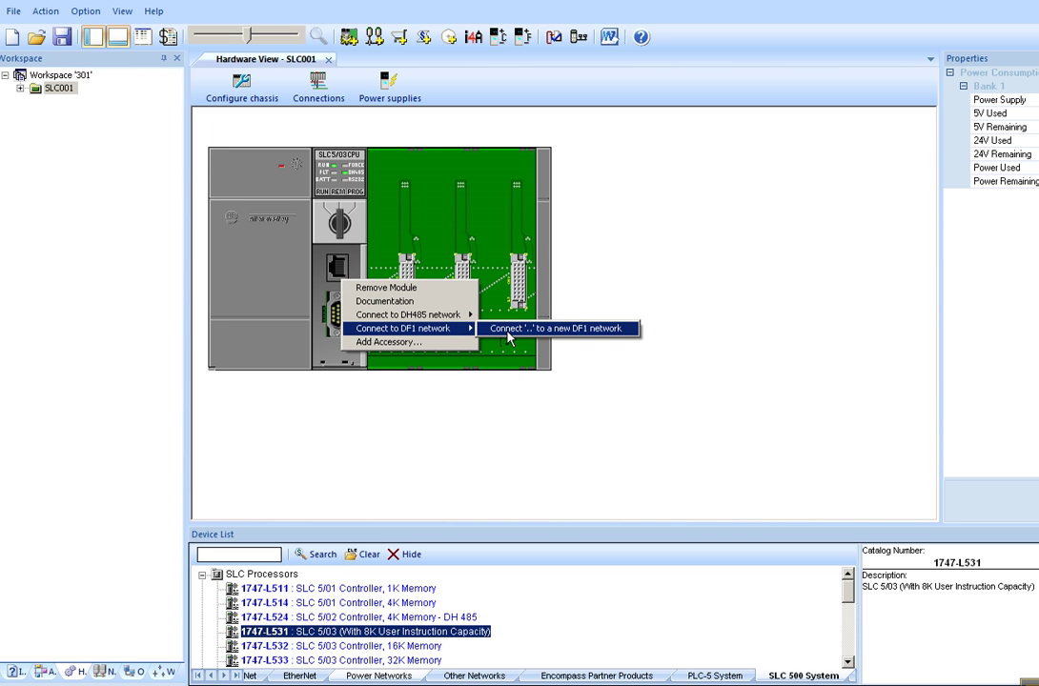
{"action": "left_click", "coordinate": [506, 327]}
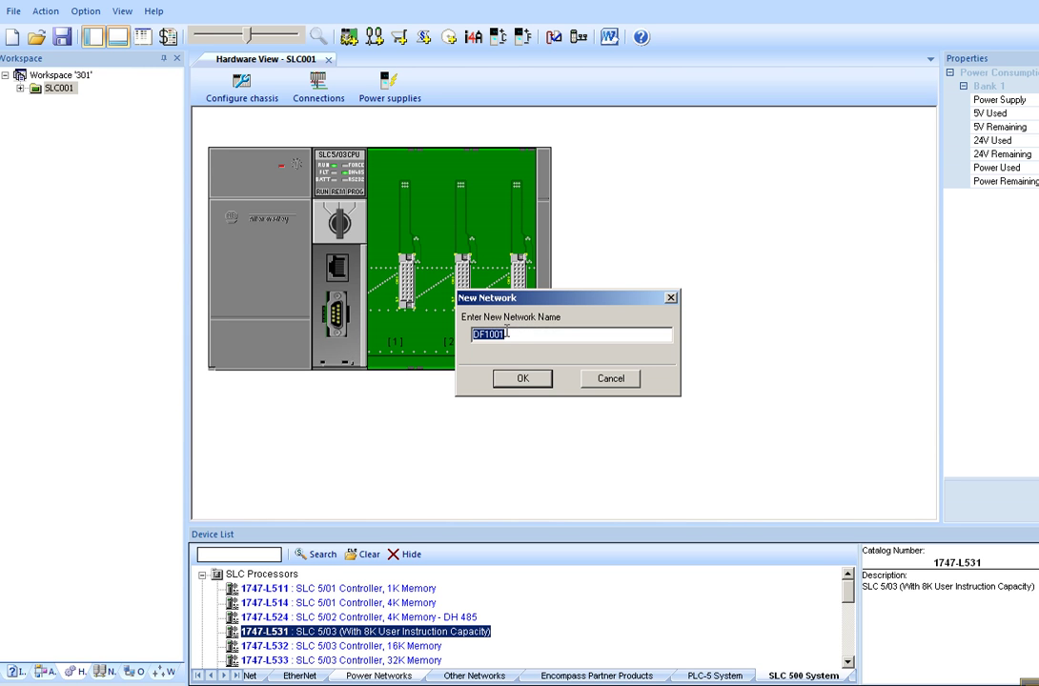
{"action": "left_click", "coordinate": [504, 381]}
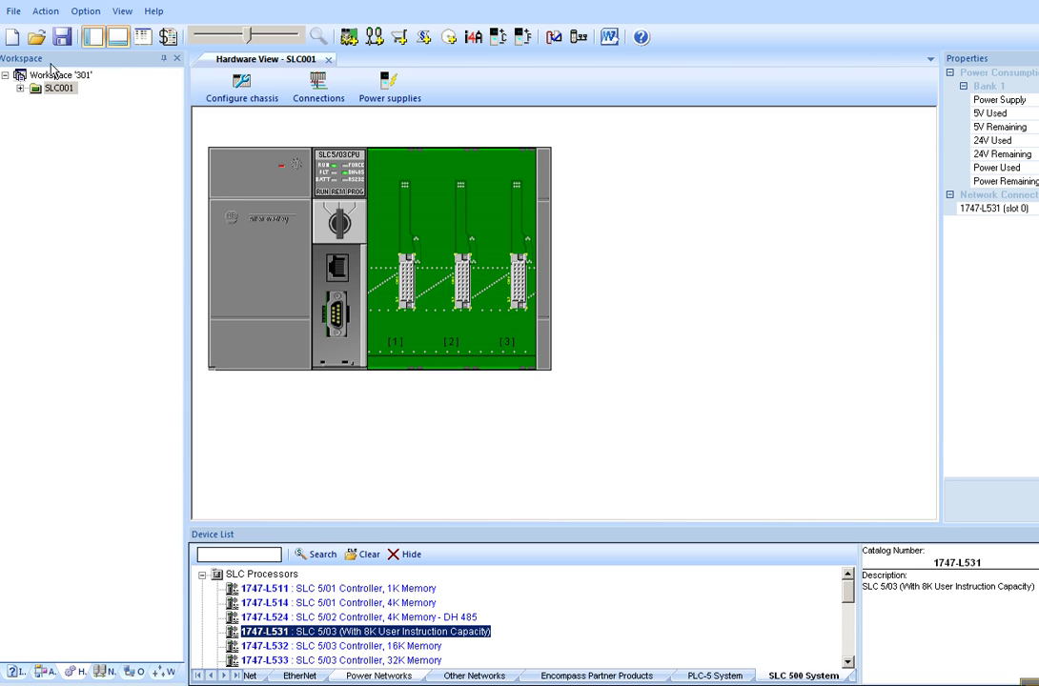
{"action": "left_click", "coordinate": [46, 12]}
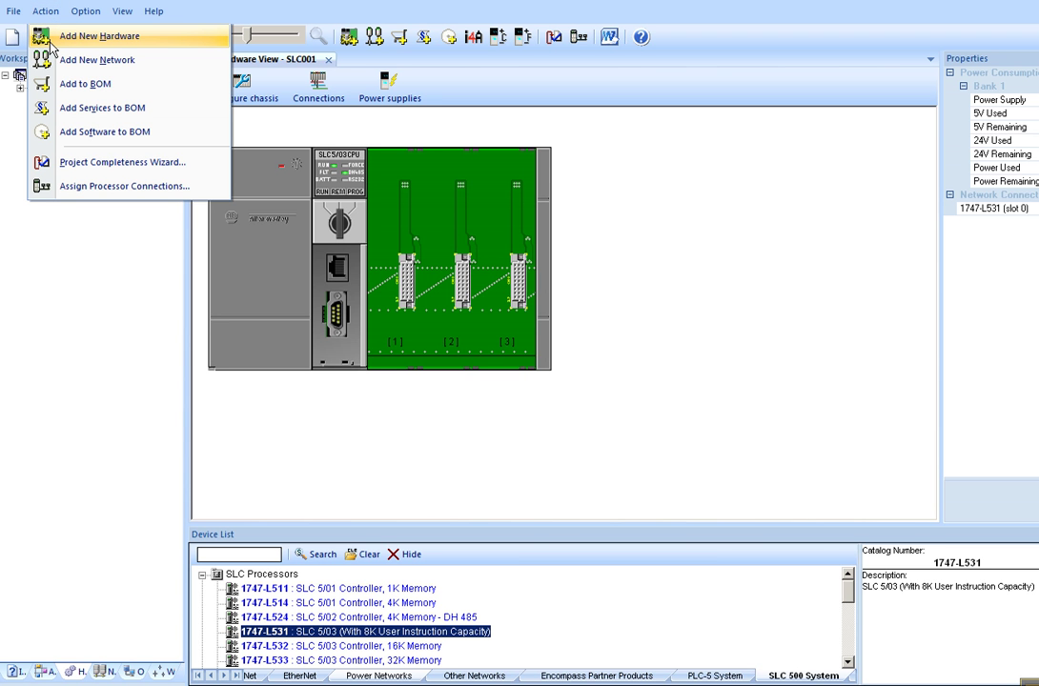
- Under Encompass Partner Products > RACO, compare Verbatim Gateway models and add the 321VPLC-4C-32AB
{"action": "left_click", "coordinate": [95, 37]}
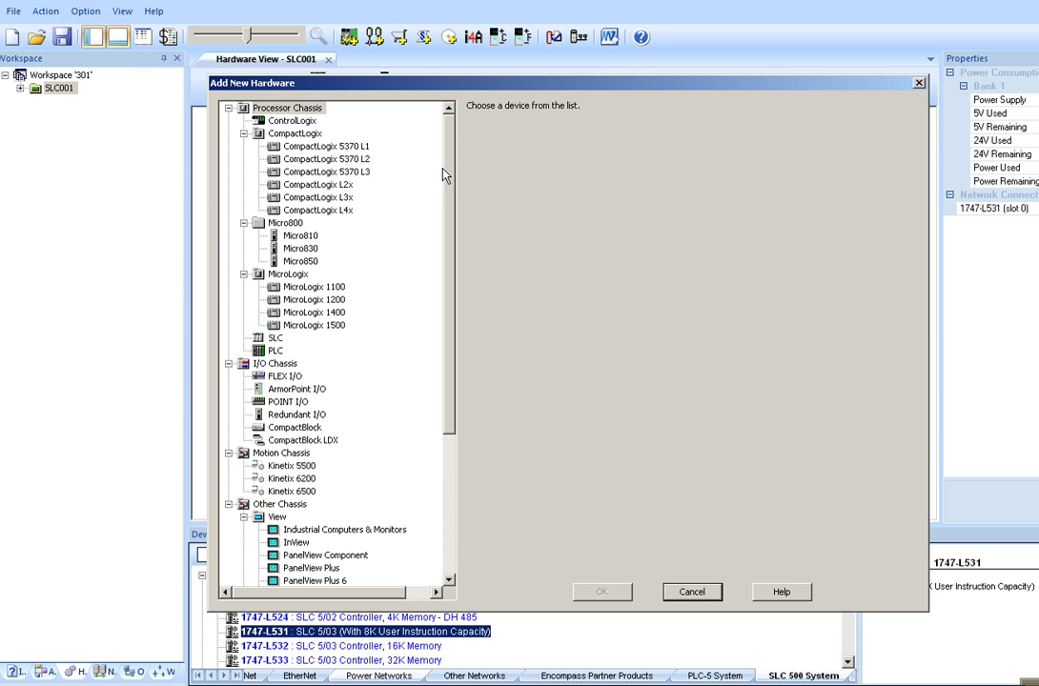
{"action": "left_click_drag", "start_coordinate": [444, 188], "coordinate": [448, 374]}
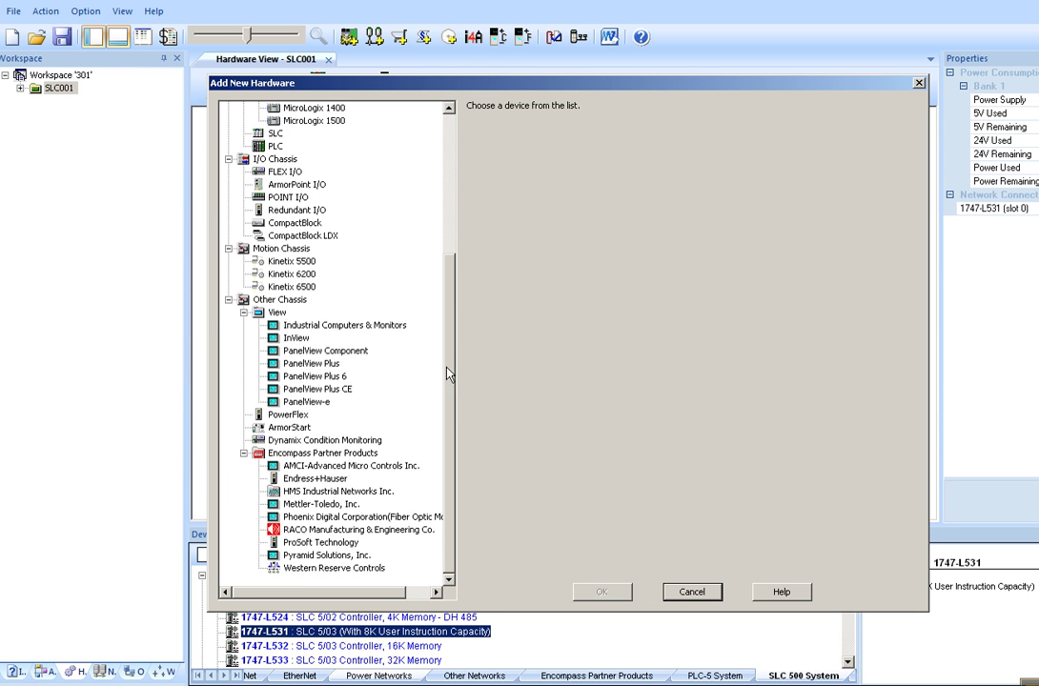
{"action": "left_click", "coordinate": [290, 530]}
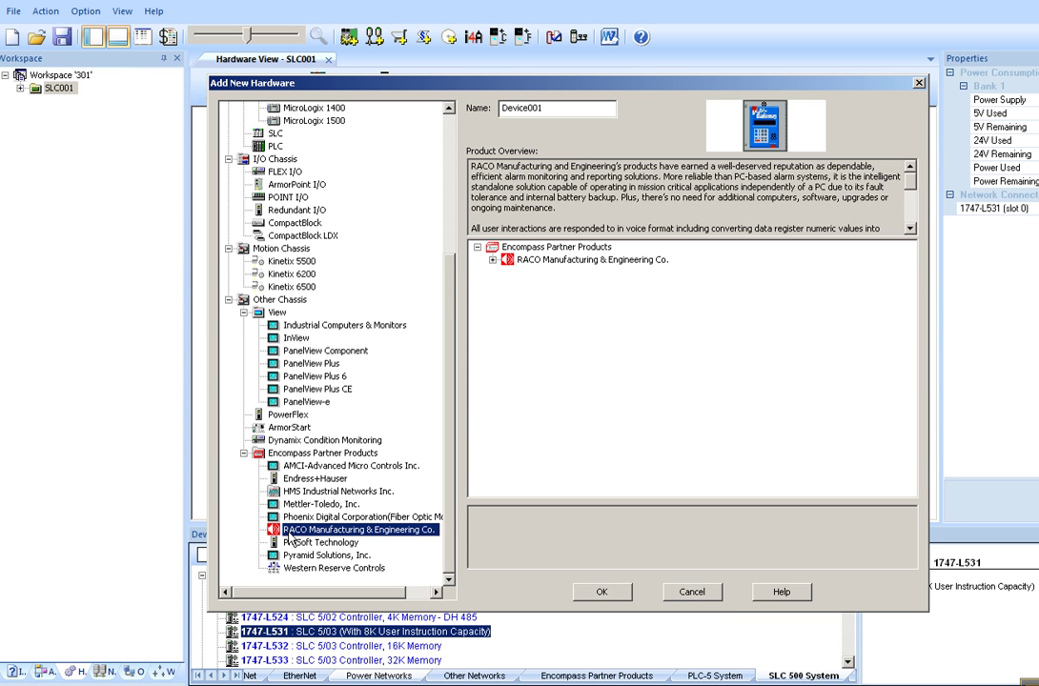
{"action": "left_click", "coordinate": [492, 260]}
{"action": "left_click", "coordinate": [508, 273]}
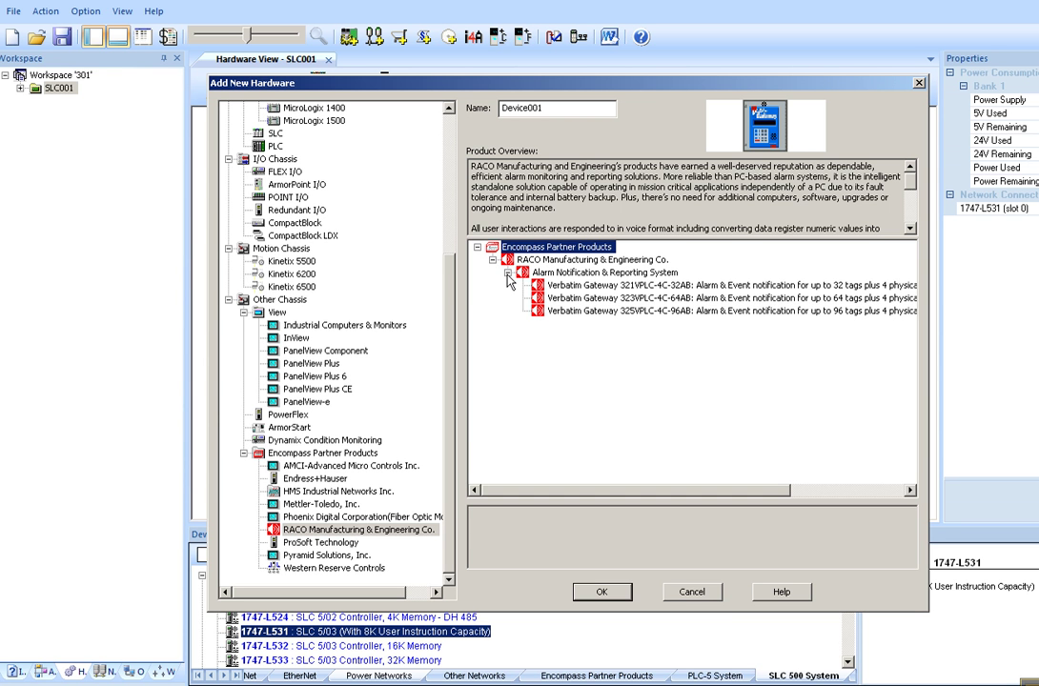
{"action": "left_click", "coordinate": [678, 286]}
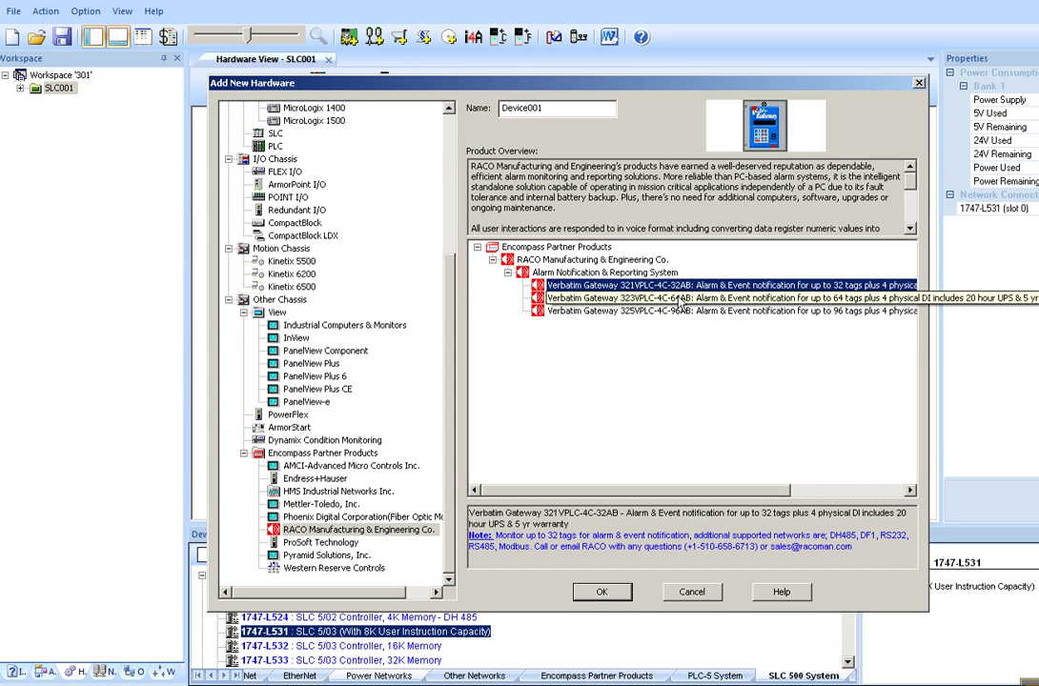
{"action": "left_click", "coordinate": [679, 297]}
{"action": "left_click", "coordinate": [680, 311]}
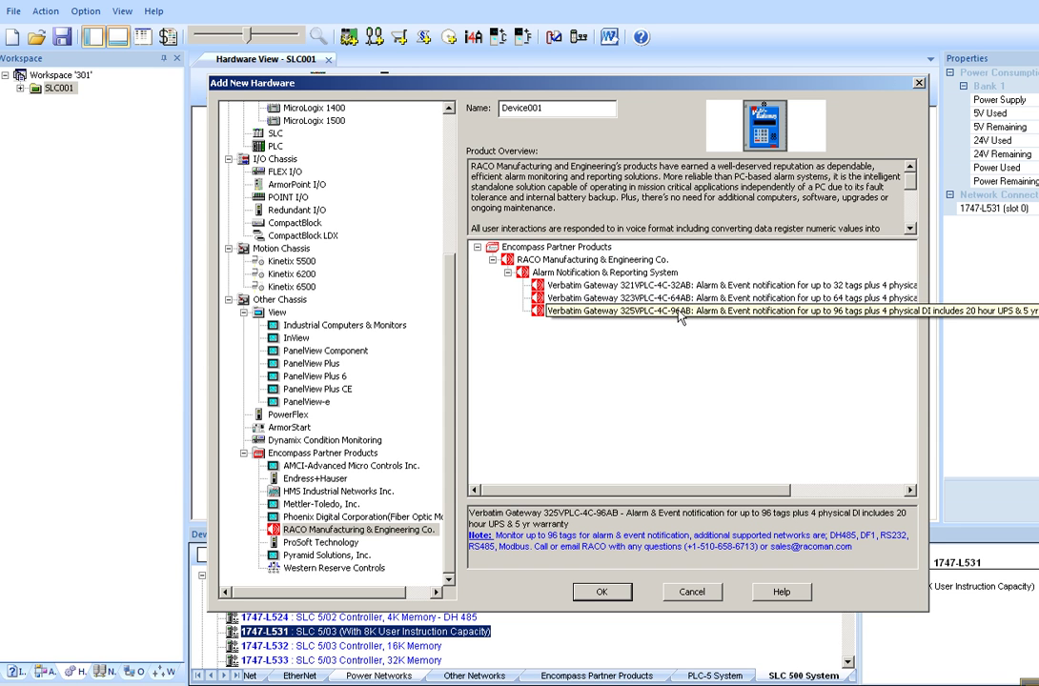
{"action": "left_click", "coordinate": [671, 286]}
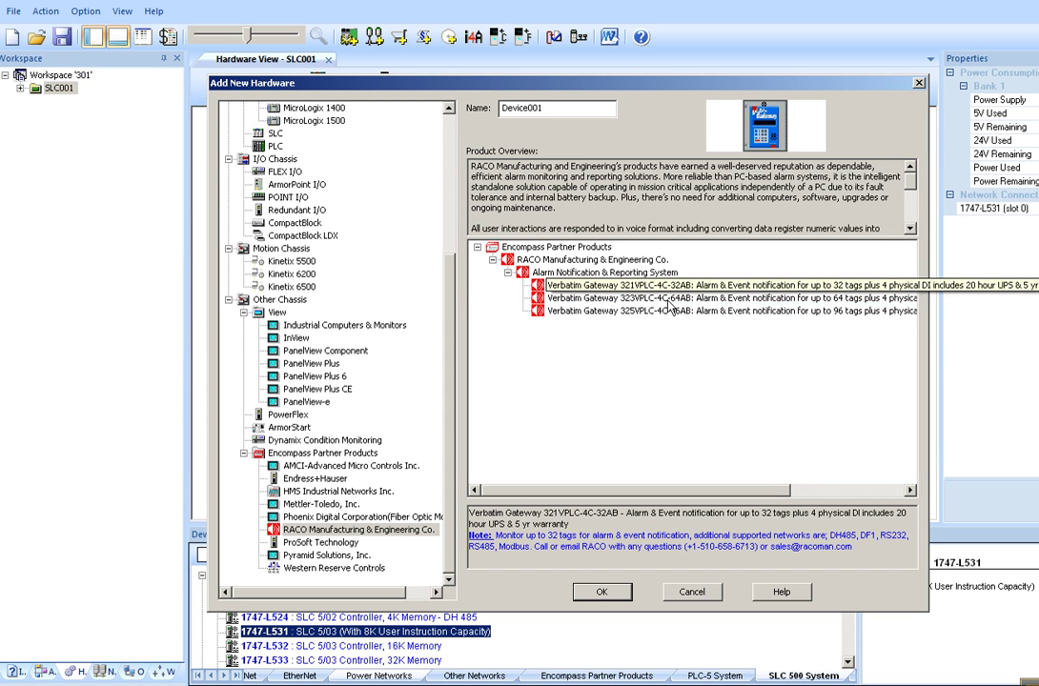
{"action": "left_click", "coordinate": [620, 593]}
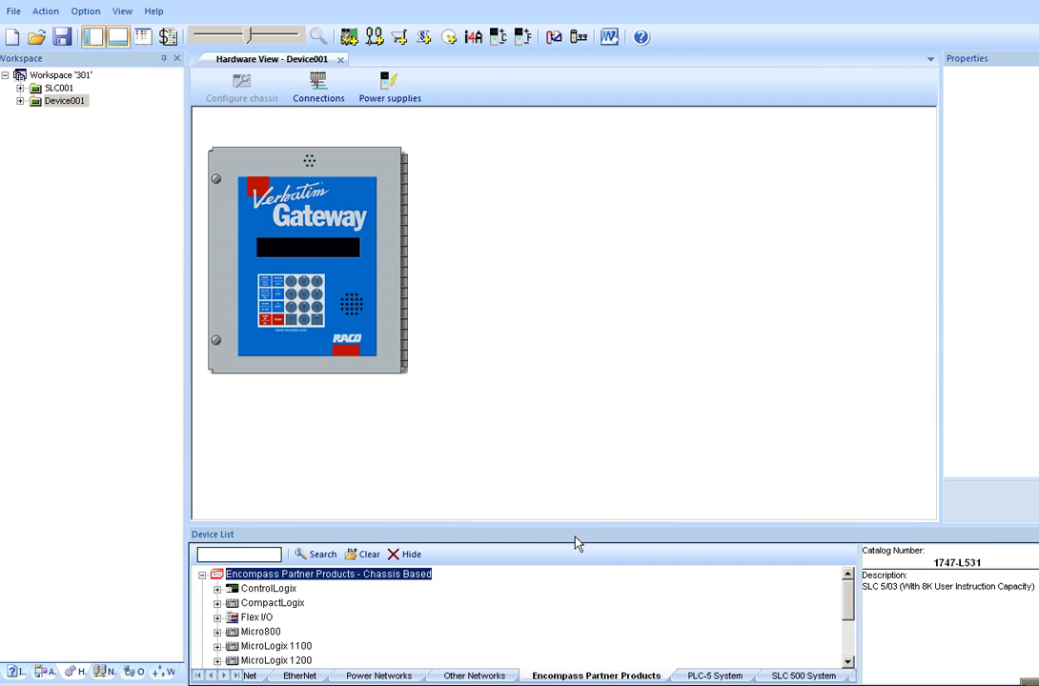
- Connect the Verbatim Gateway's Port 2 to the DF1001 network
{"action": "right_click", "coordinate": [350, 282]}
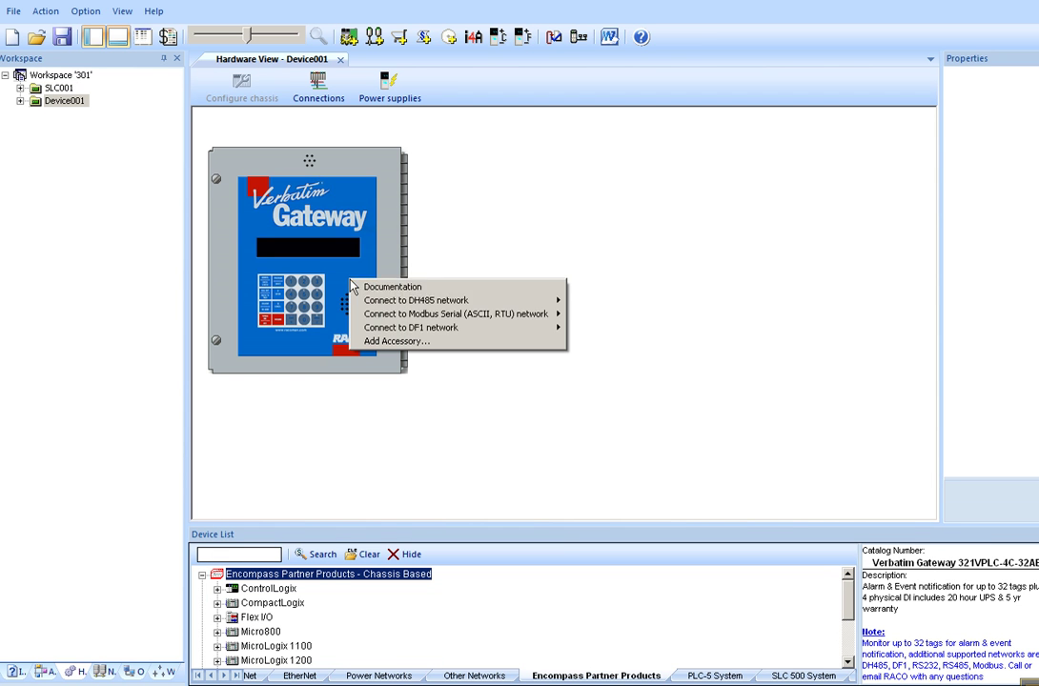
{"action": "mouse_move", "coordinate": [403, 328]}
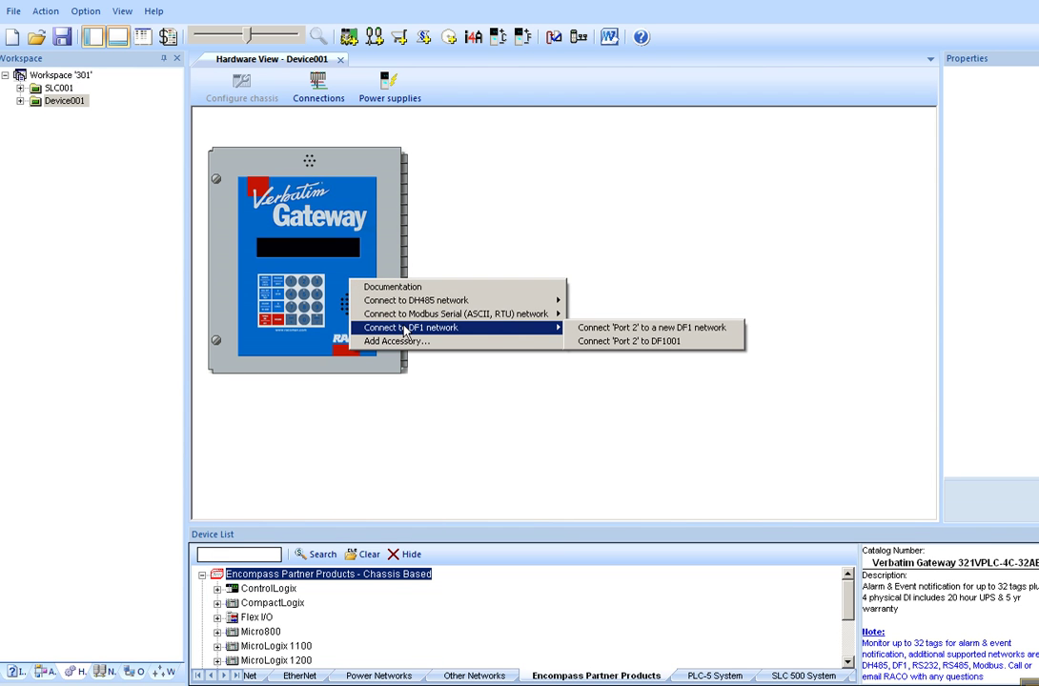
{"action": "left_click", "coordinate": [665, 343]}
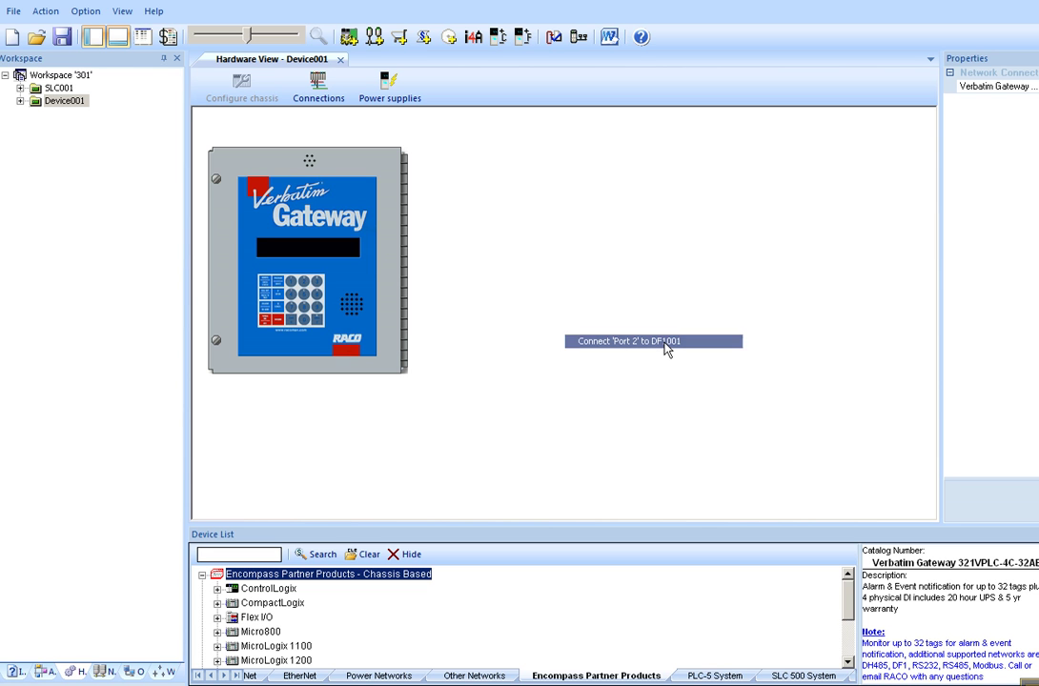
- Add one 510VAB-1 NULL Modem serial cable as the gateway's accessory
{"action": "right_click", "coordinate": [372, 303]}
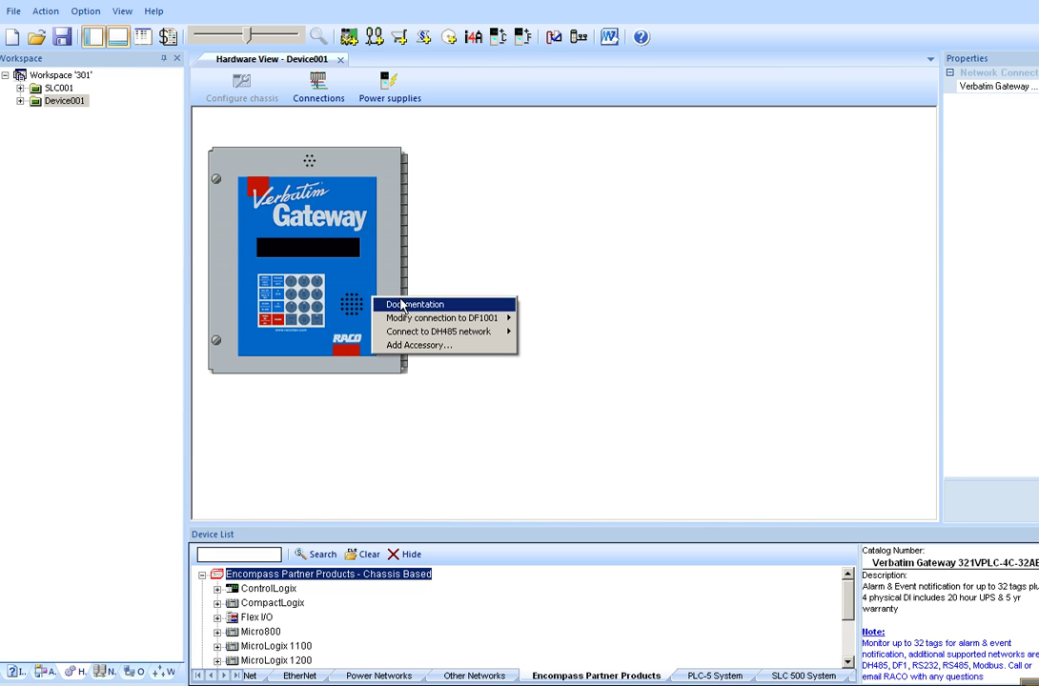
{"action": "left_click", "coordinate": [424, 354]}
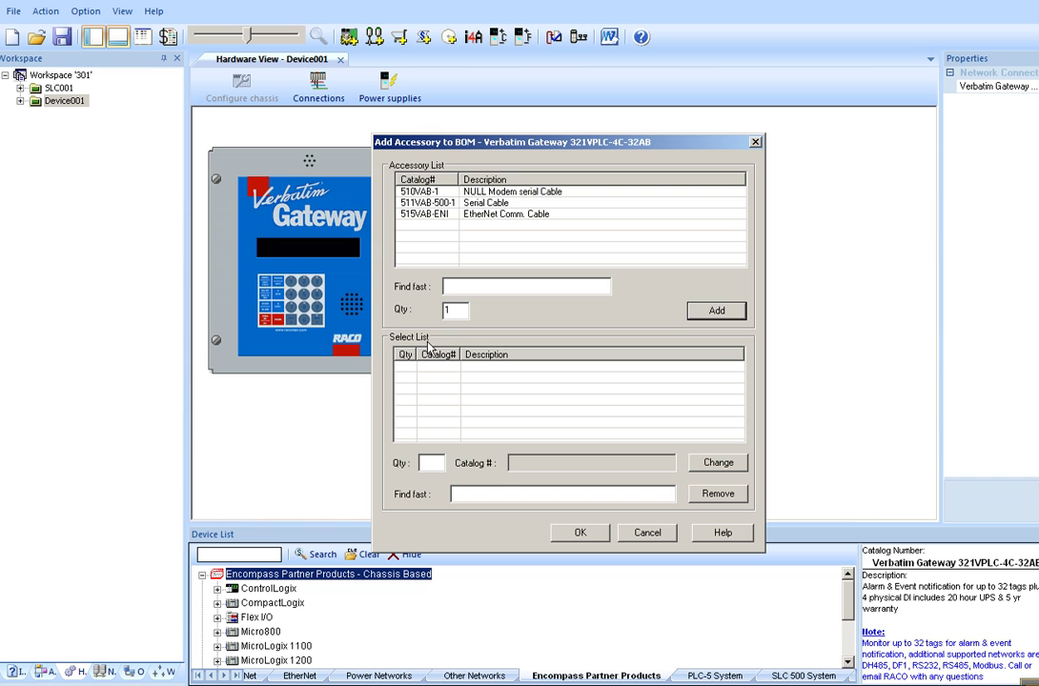
{"action": "left_click", "coordinate": [504, 193]}
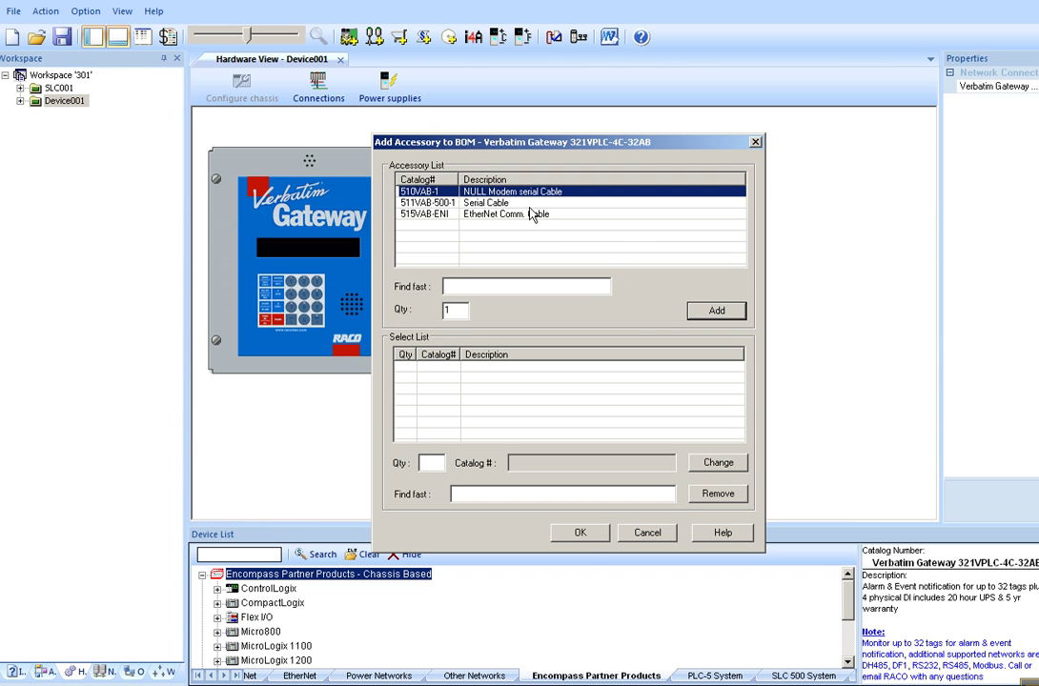
{"action": "left_click", "coordinate": [697, 310]}
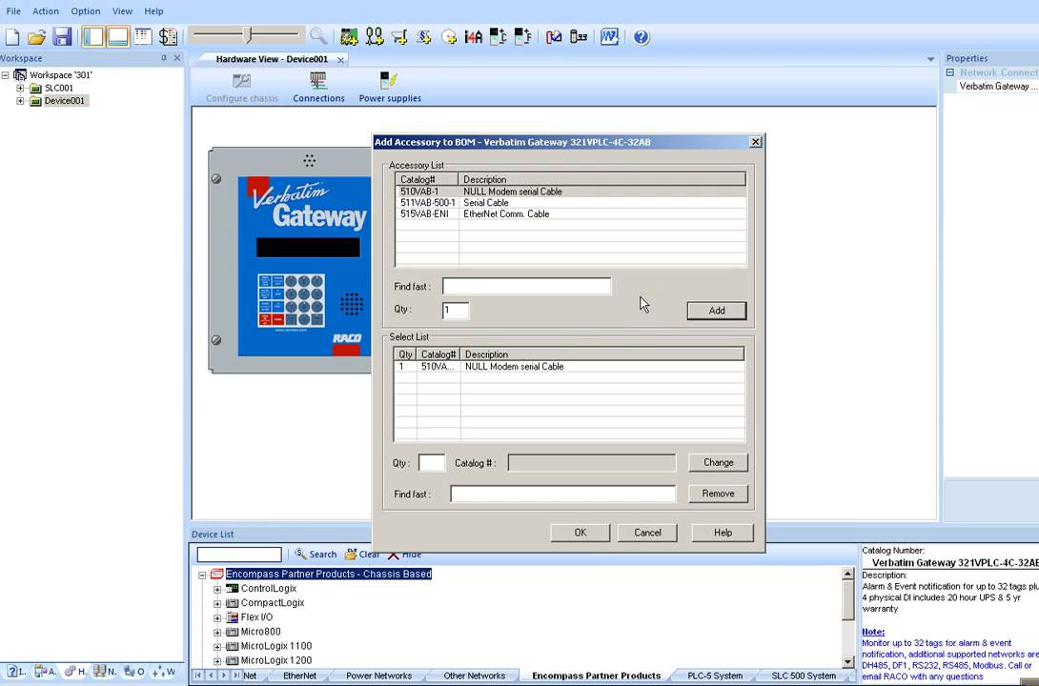
{"action": "left_click", "coordinate": [579, 533]}
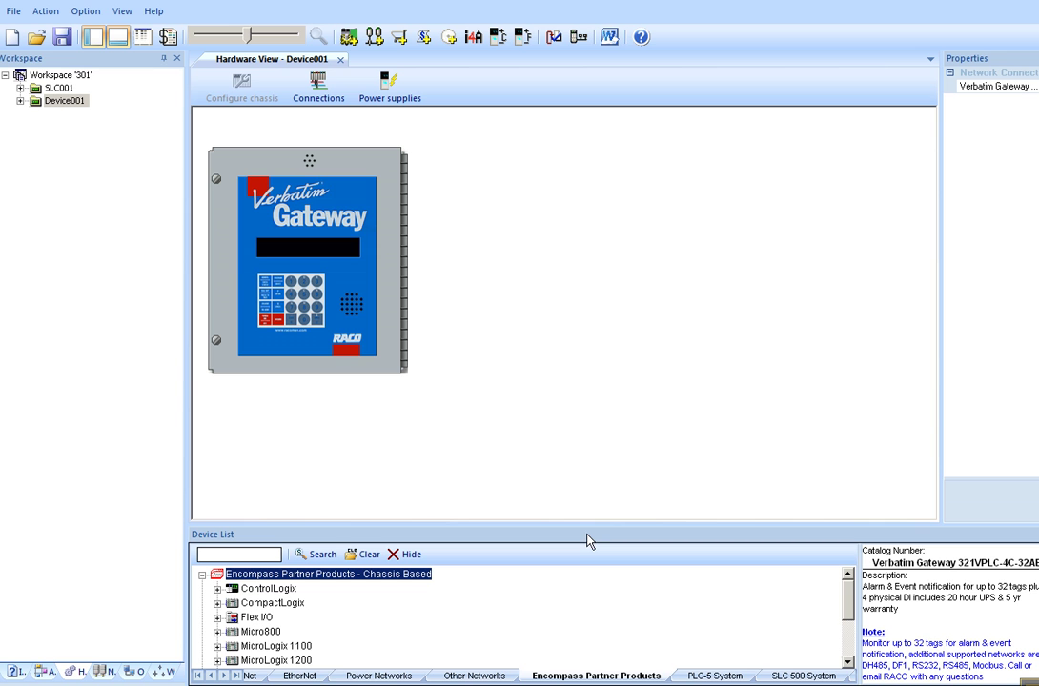
- Rename Device001 to VerbatimGateway and switch to the DF1001 Network View
{"action": "right_click", "coordinate": [55, 106]}
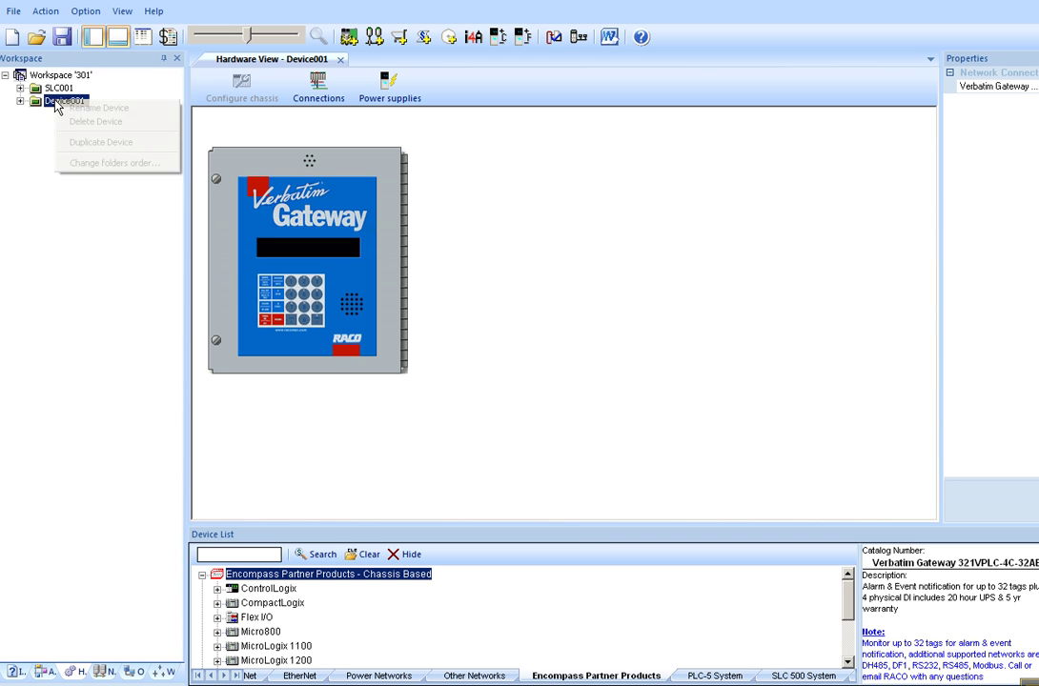
{"action": "left_click", "coordinate": [65, 112]}
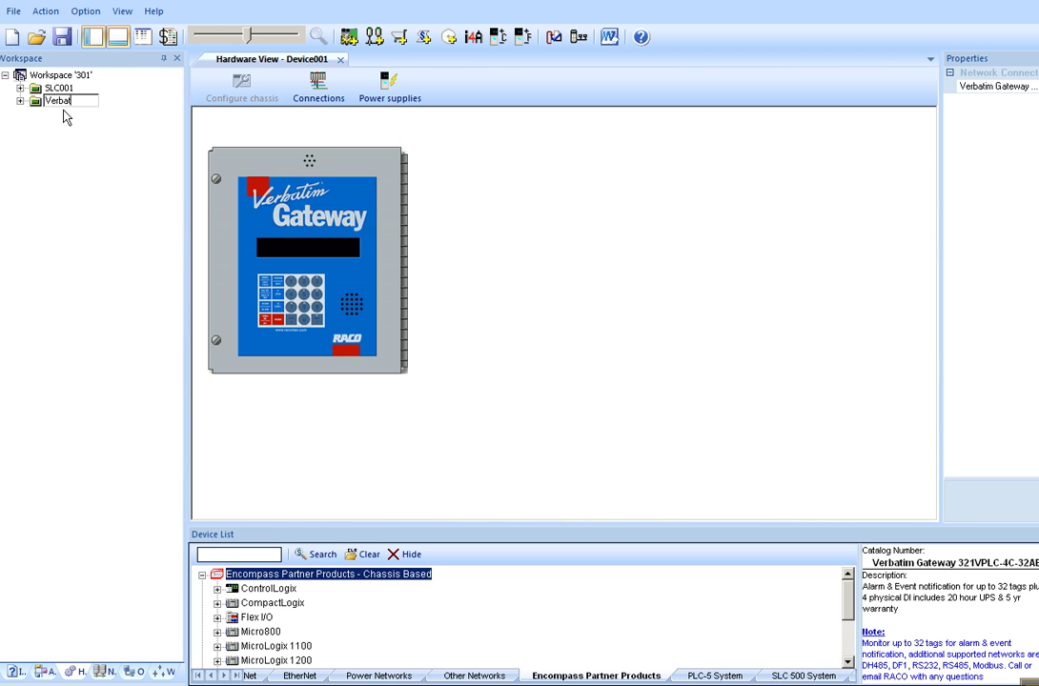
{"action": "type", "text": "ateway"}
{"action": "key", "text": "Return"}
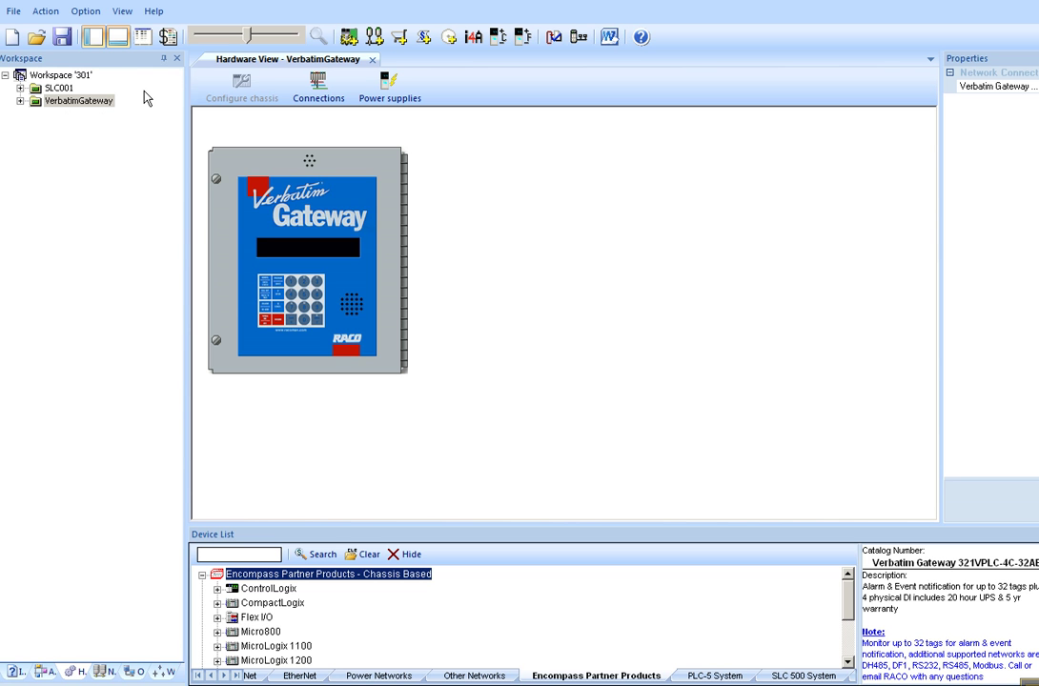
{"action": "left_click", "coordinate": [102, 673]}
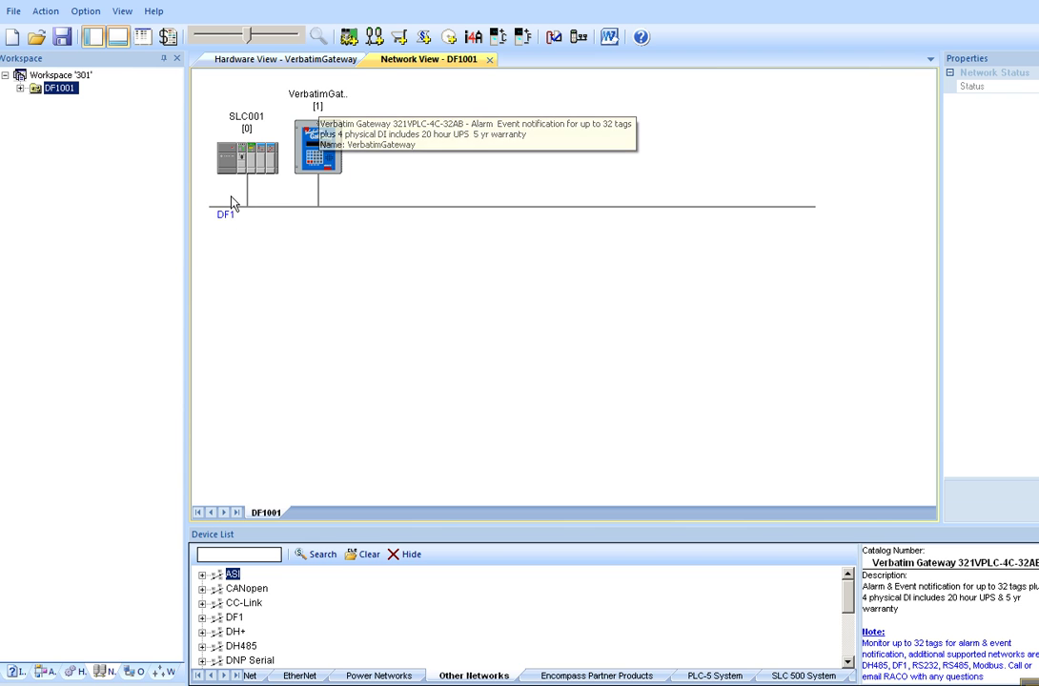
- Generate the Project BOM, saving workspace 301, and review the 2258.00 total before closing
{"action": "left_click", "coordinate": [13, 11]}
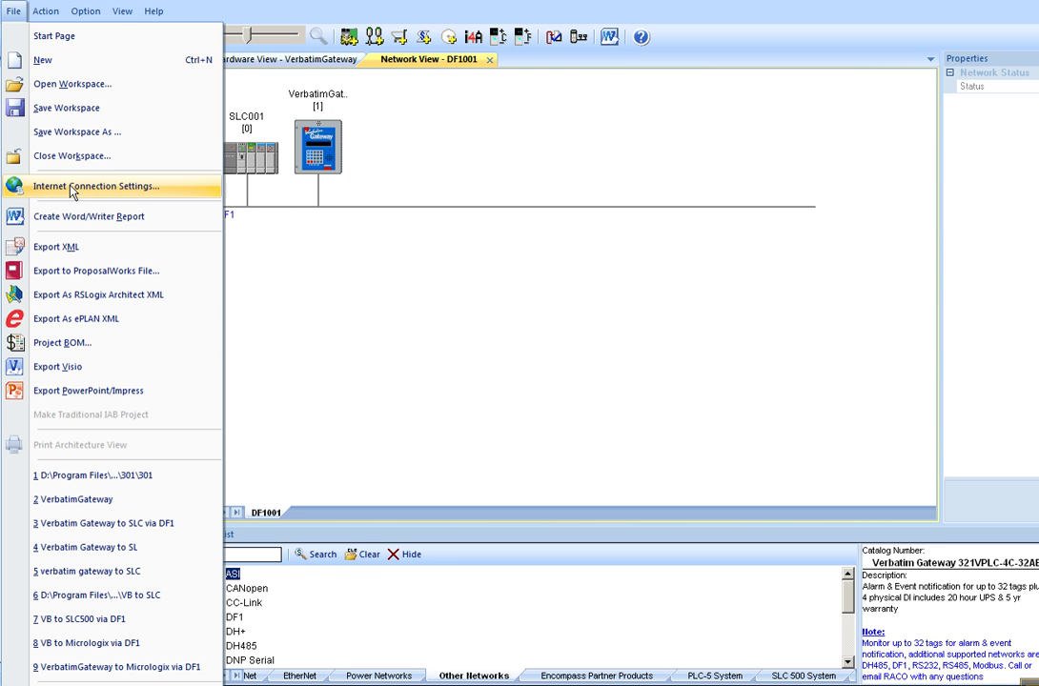
{"action": "left_click", "coordinate": [75, 344]}
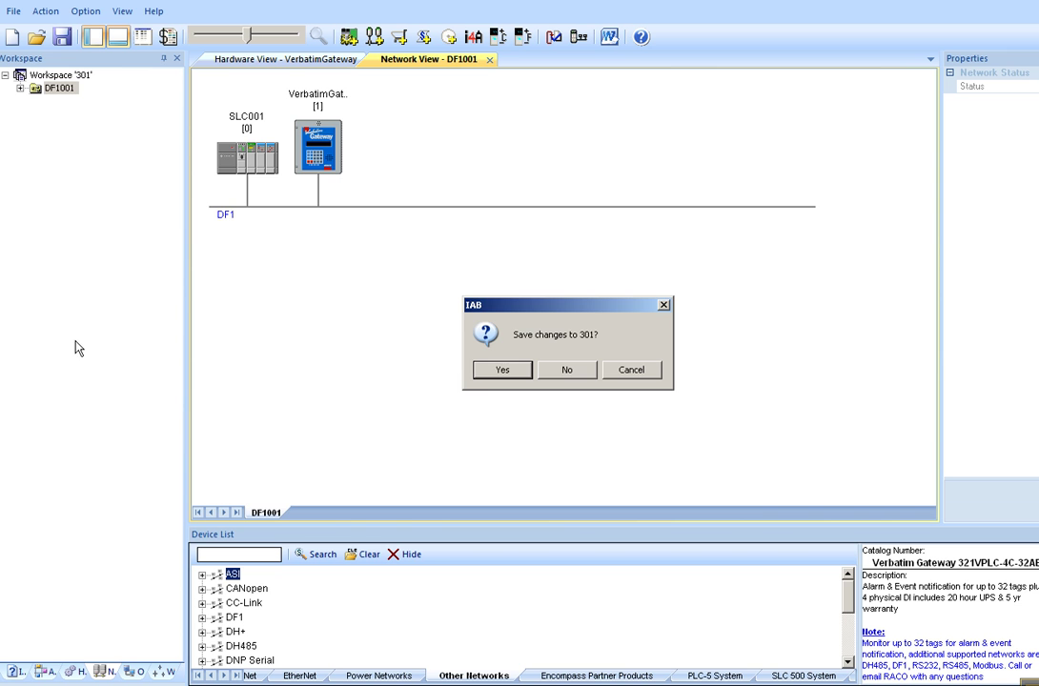
{"action": "left_click", "coordinate": [491, 374]}
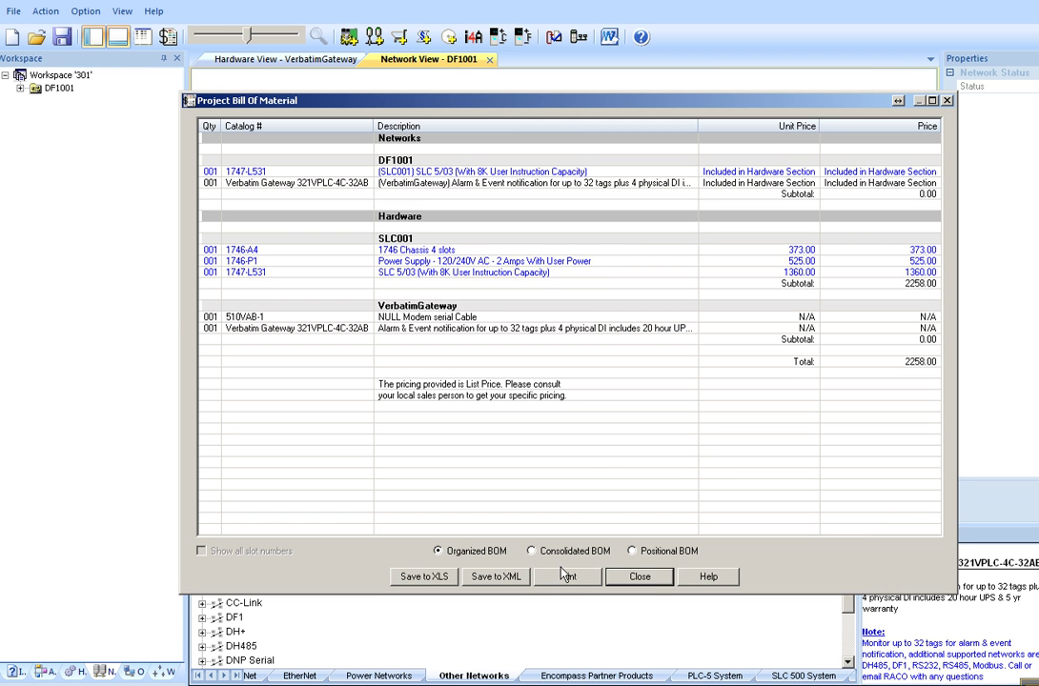
{"action": "left_click", "coordinate": [658, 577]}
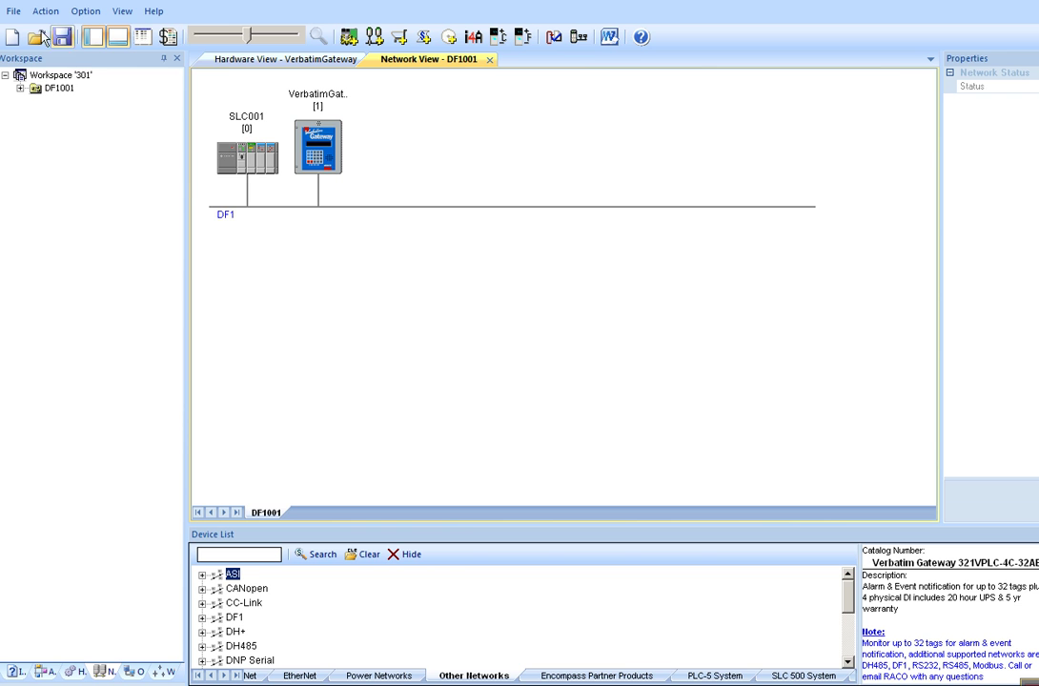
- Run the Project Completeness Wizard's checker and confirm SLC001 and VerbatimGateway under Other Hardware report no errors
{"action": "left_click", "coordinate": [44, 11]}
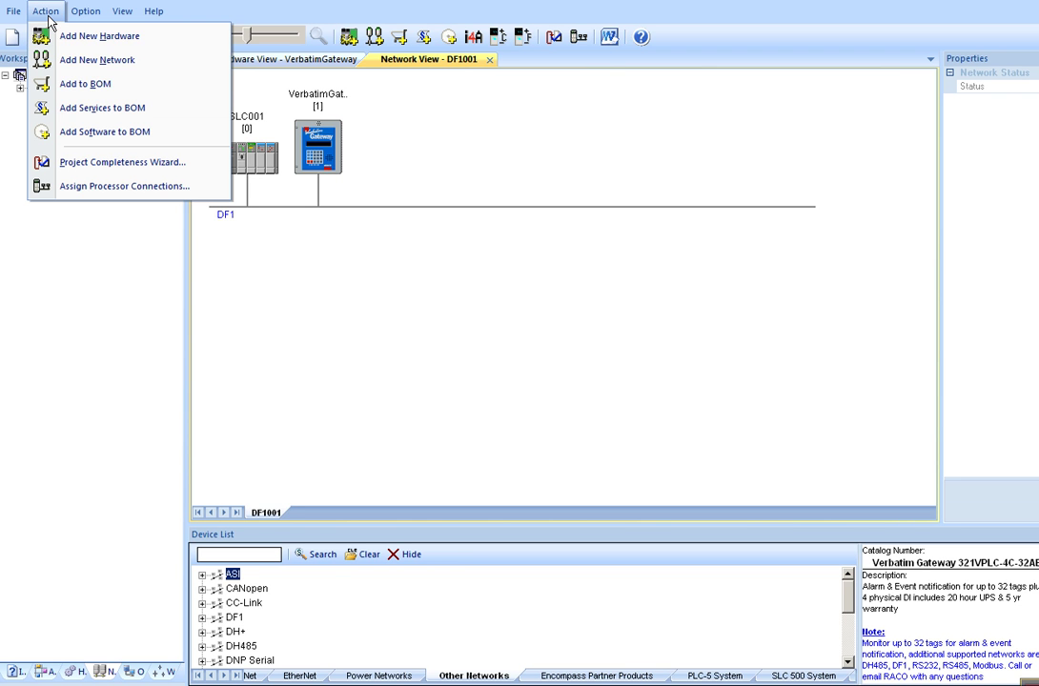
{"action": "left_click", "coordinate": [82, 167]}
{"action": "left_click", "coordinate": [366, 181]}
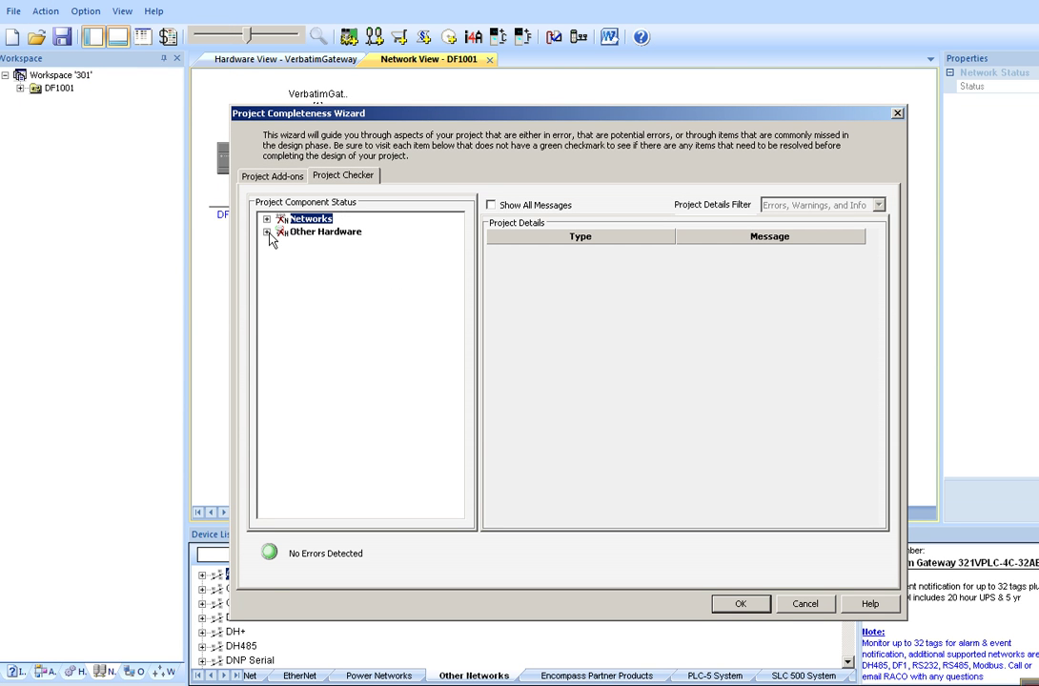
{"action": "left_click", "coordinate": [267, 232]}
{"action": "left_click", "coordinate": [318, 244]}
{"action": "left_click", "coordinate": [317, 259]}
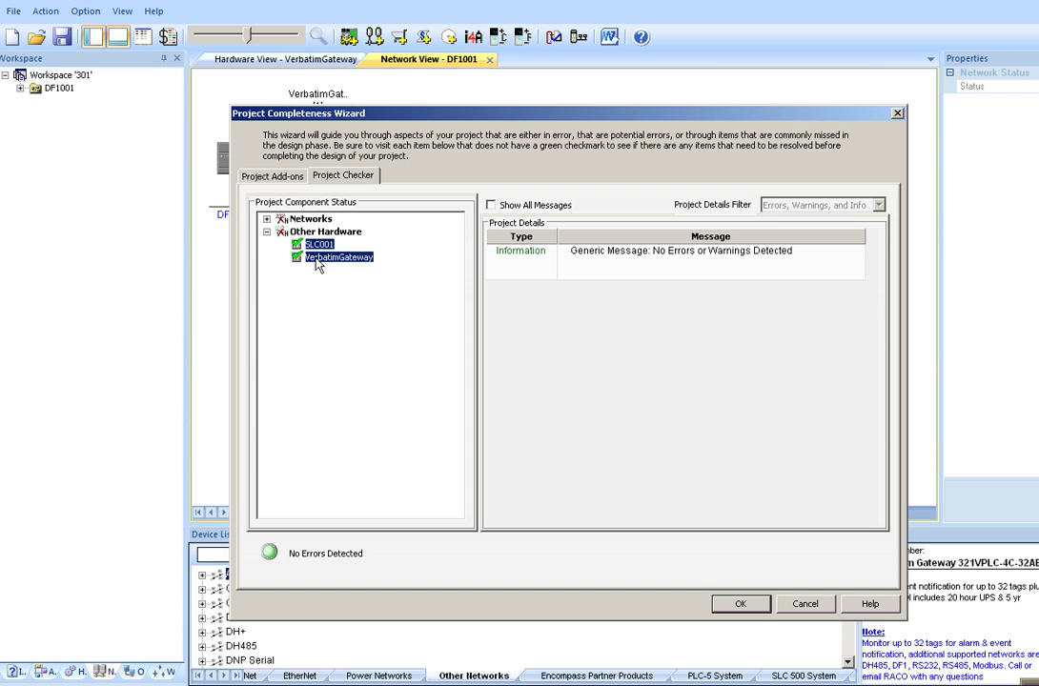
{"action": "key", "text": "Up"}
{"action": "left_click", "coordinate": [315, 259]}
{"action": "left_click", "coordinate": [736, 604]}
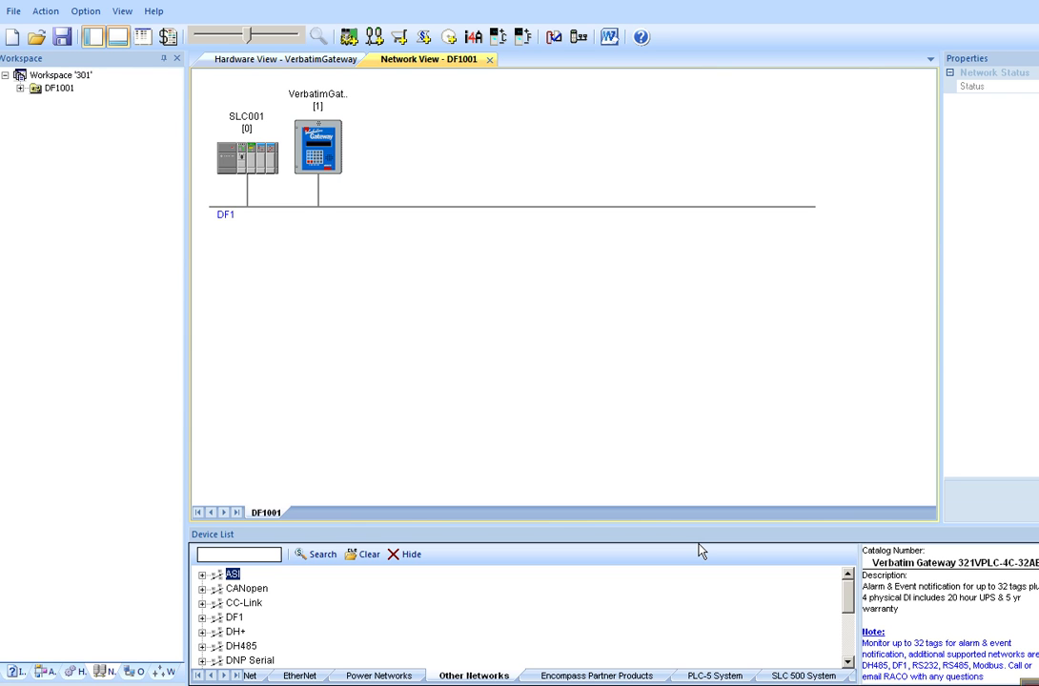
- Open the RACO Manufacturing & Engineering Co. partner literature PDF from the Encompass Partners help list
{"action": "left_click", "coordinate": [157, 13]}
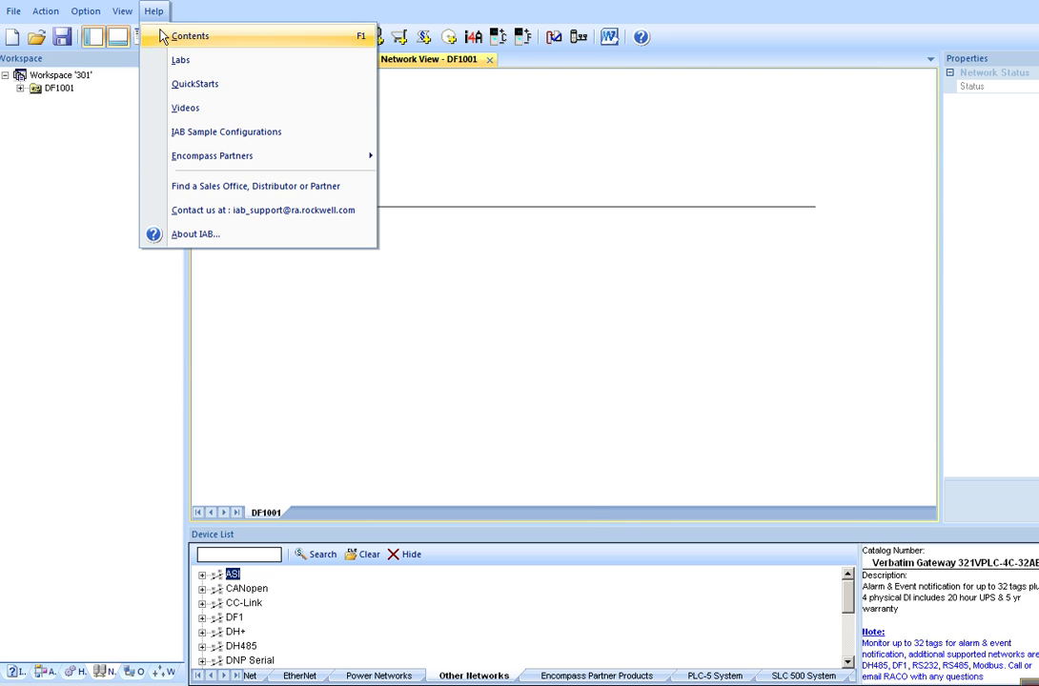
{"action": "mouse_move", "coordinate": [202, 164]}
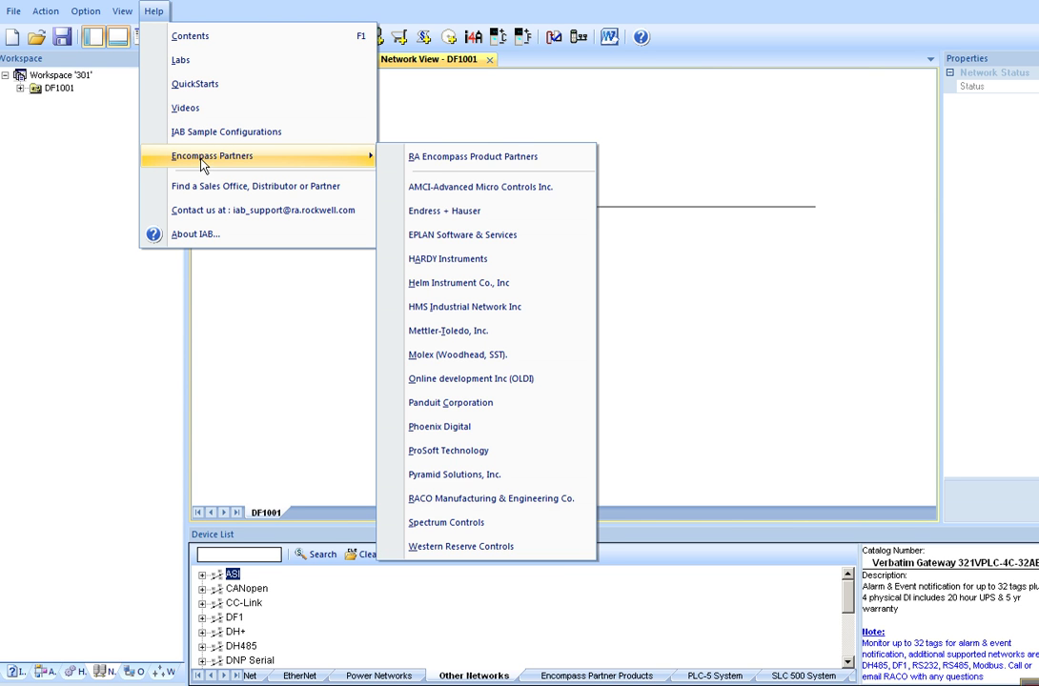
{"action": "left_click", "coordinate": [445, 499]}
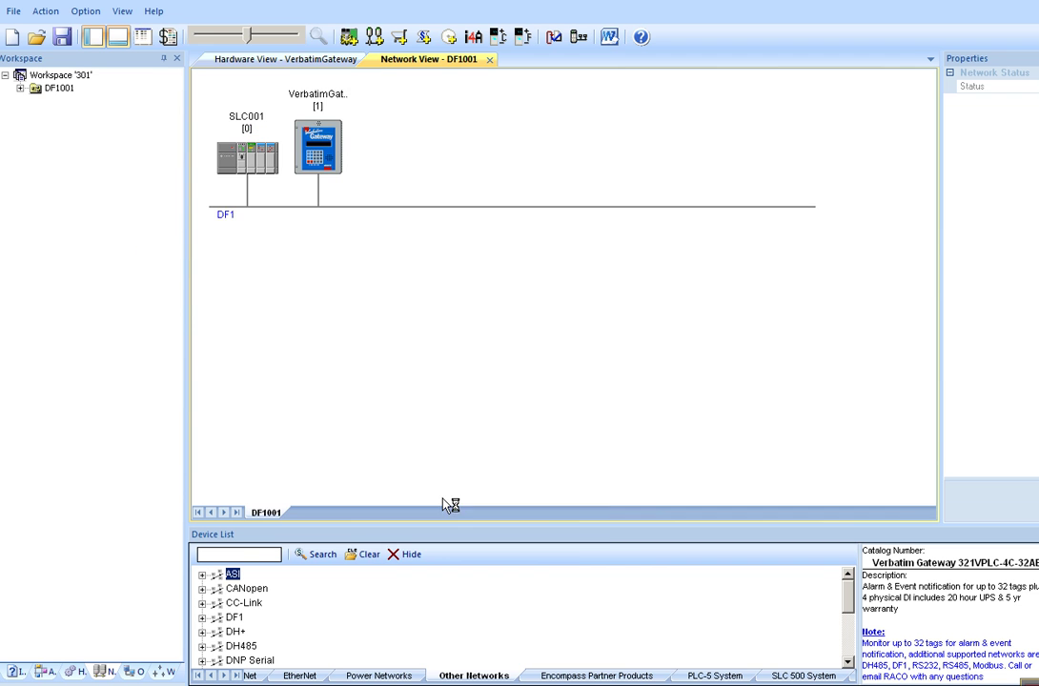